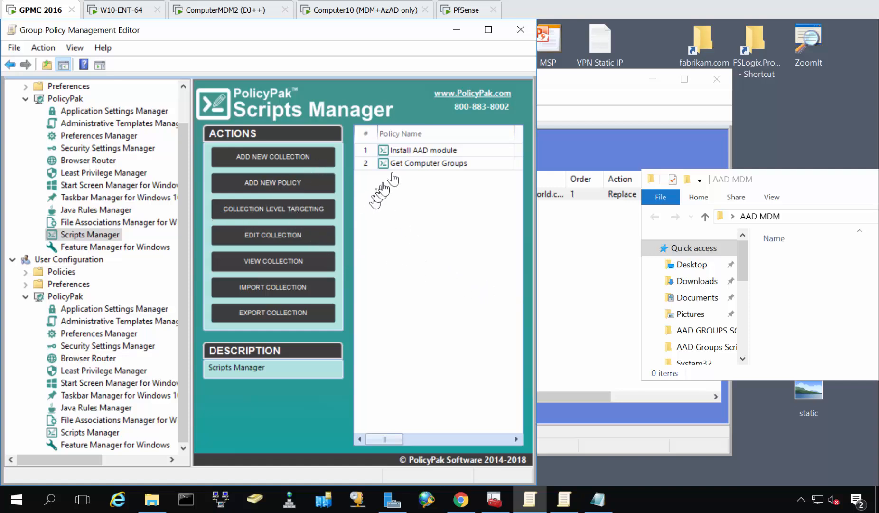
Review the computer-side and user-side Scripts Manager policies and the Azure AD group environment variables on ComputerMDM2.
left_click(417, 151)
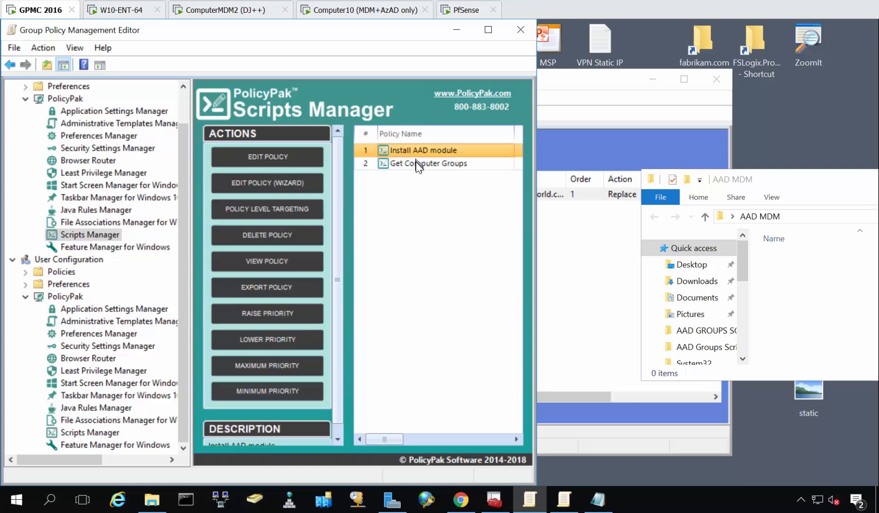
left_click(416, 166)
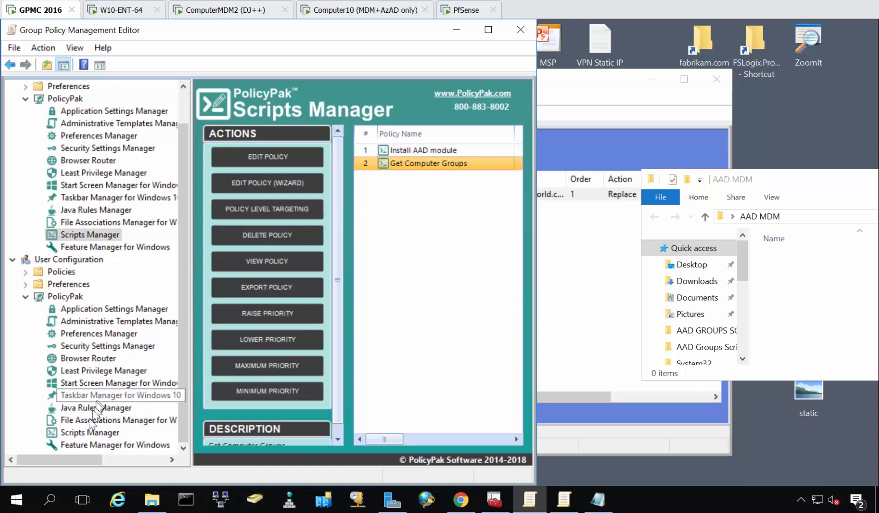
left_click(90, 436)
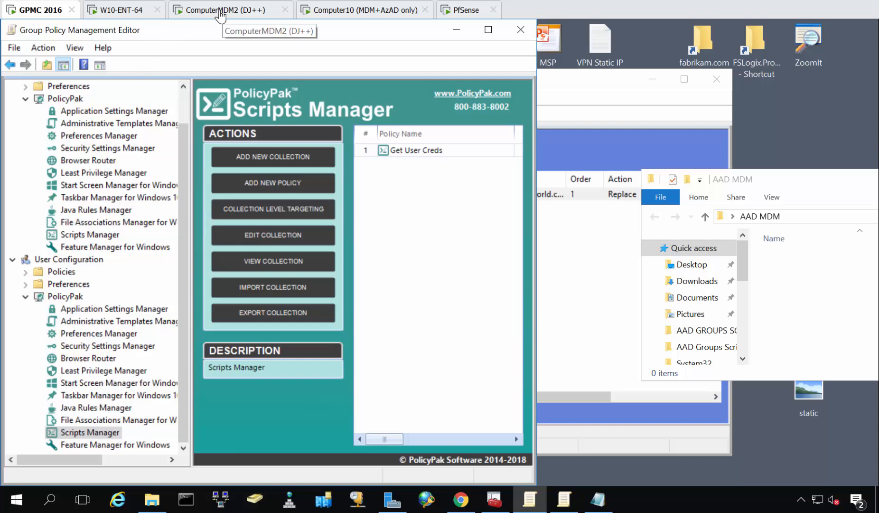
left_click(217, 13)
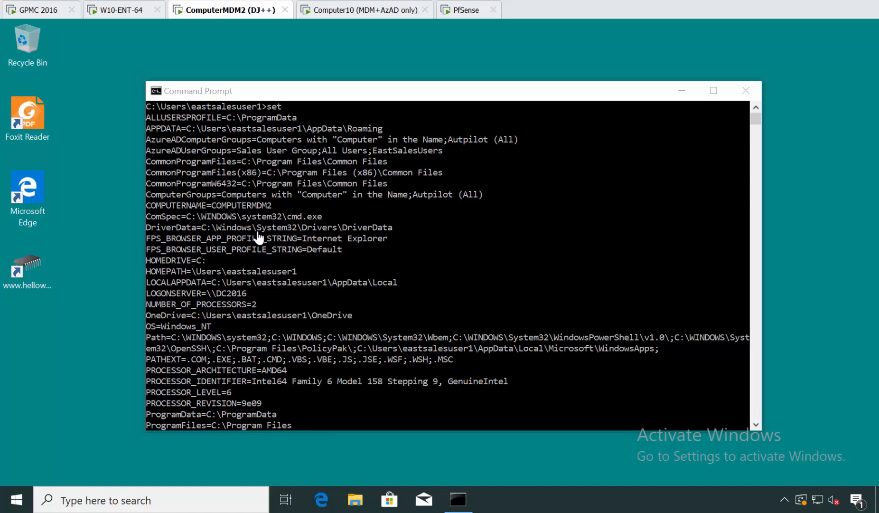
left_click(33, 11)
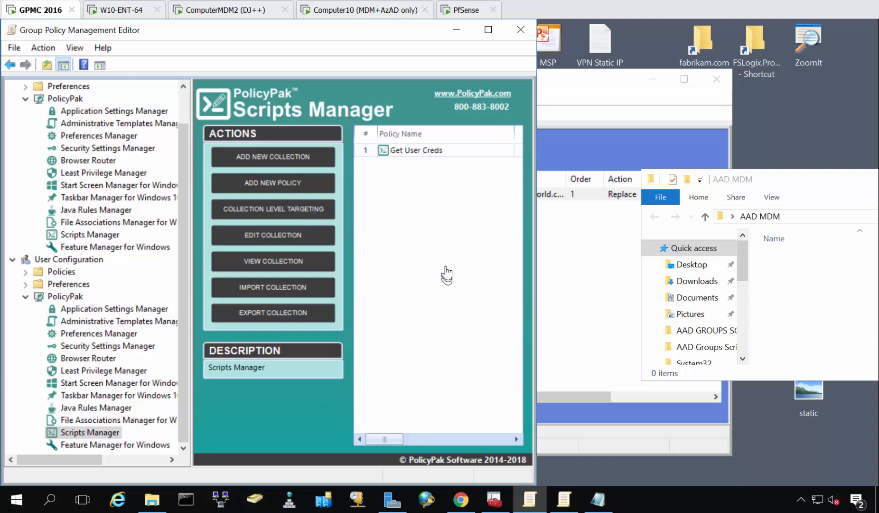
Export the computer-side Install AAD module policy from Scripts Manager into the AAD MDM folder.
left_click(95, 235)
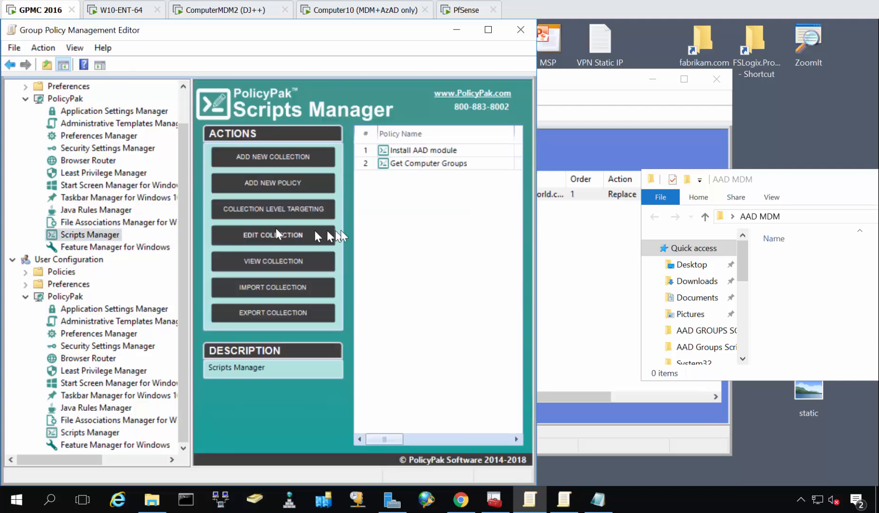
left_click_drag(446, 152, 782, 286)
left_click_drag(788, 176, 632, 190)
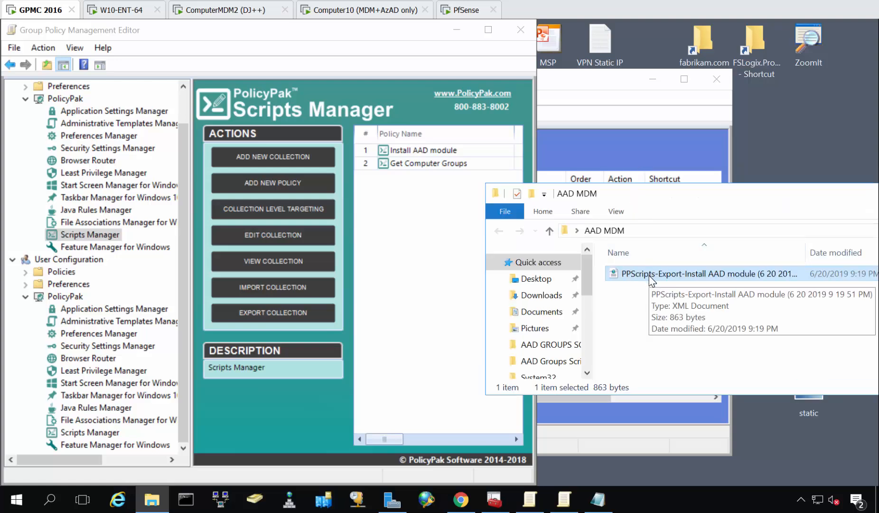
Add the prefix "01 -" to the file name of the exported Install AAD module policy.
key("F2")
key("End")
key("Left")
key("Left")
key("Left")
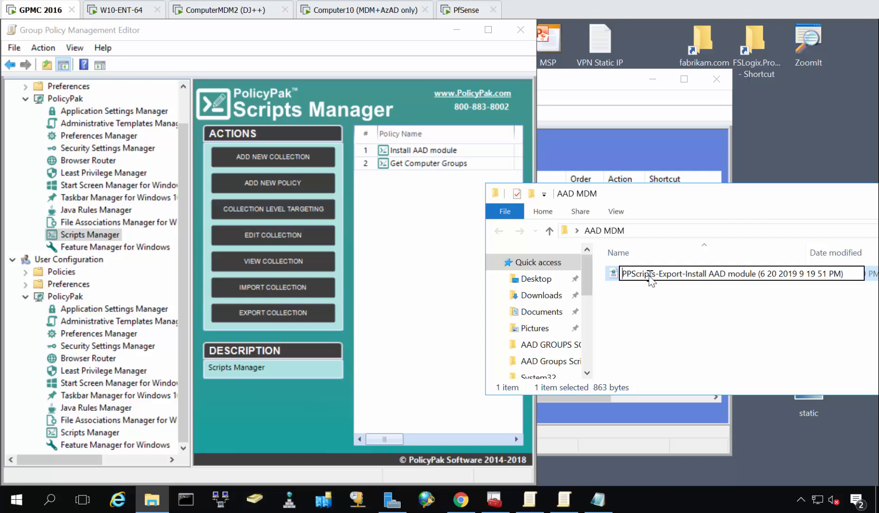
key("Home")
type("01 -")
key("Return")
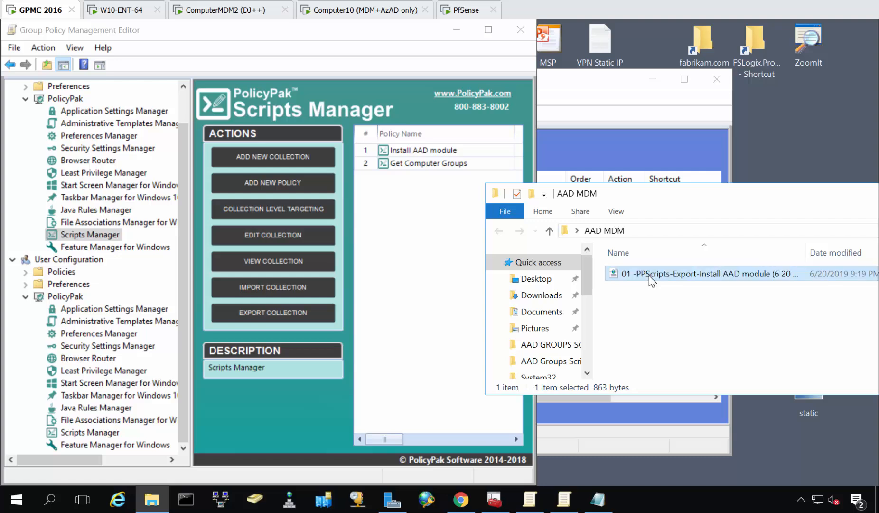
Export the Get Computer Groups policy into the AAD MDM folder and prefix its file name with "02 -".
left_click(418, 161)
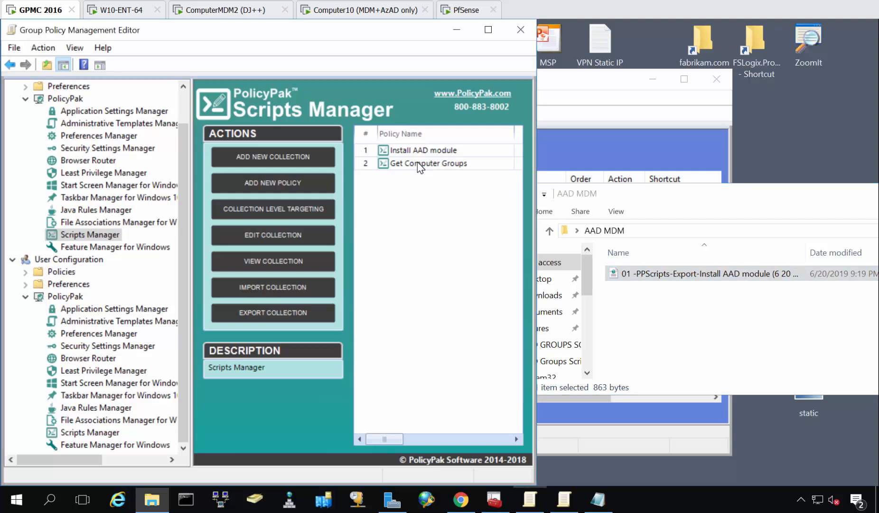
left_click_drag(617, 274, 590, 281)
left_click_drag(633, 319, 633, 320)
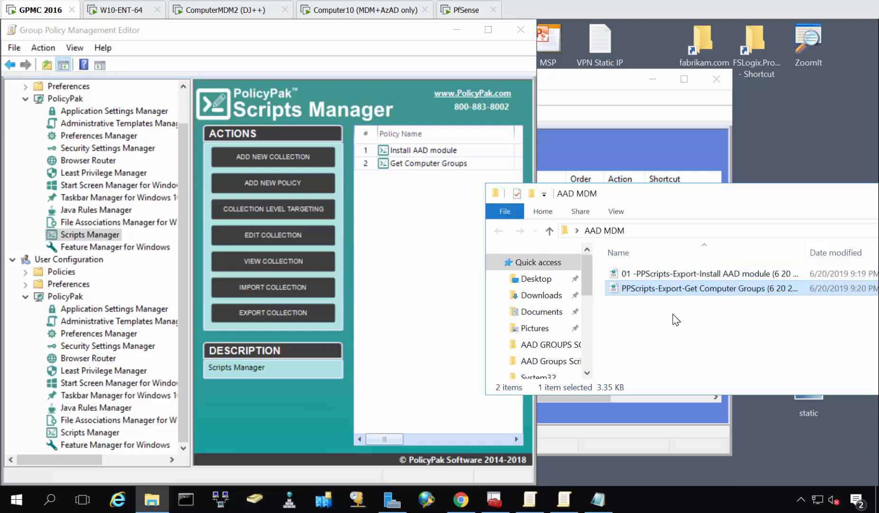
key("F2")
key("Home")
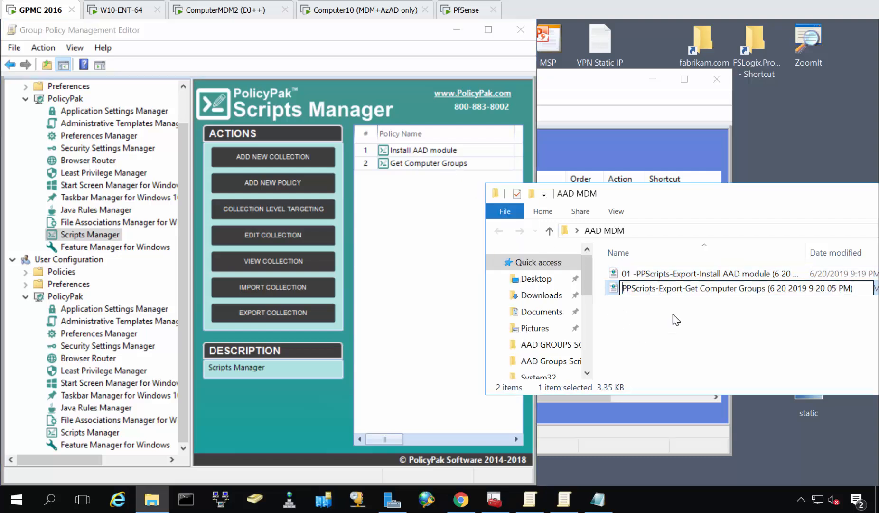
type("02 -")
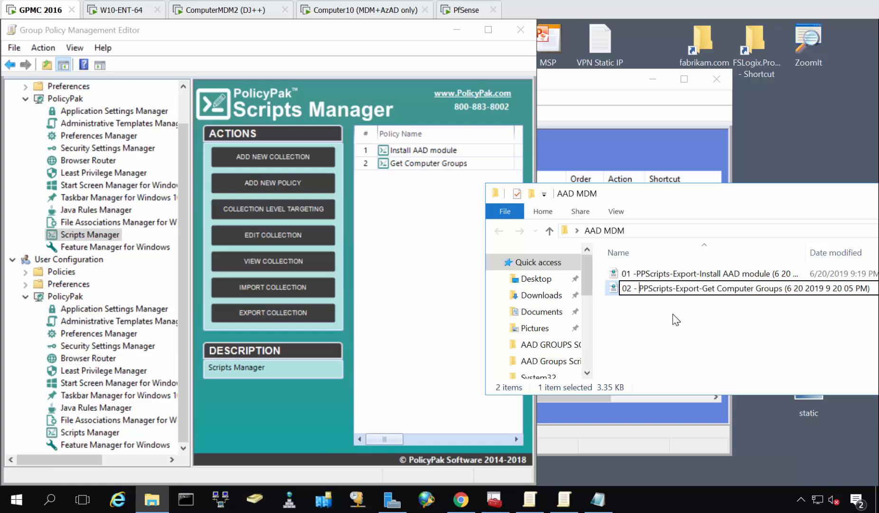
key("Return")
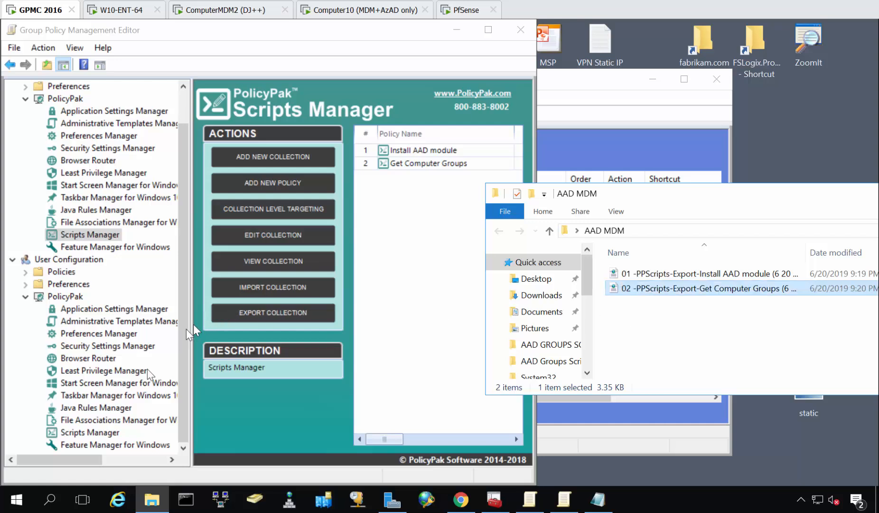
Export the user-side Get User Creds policy into the AAD MDM folder and prefix its file name with "03 -".
left_click(94, 434)
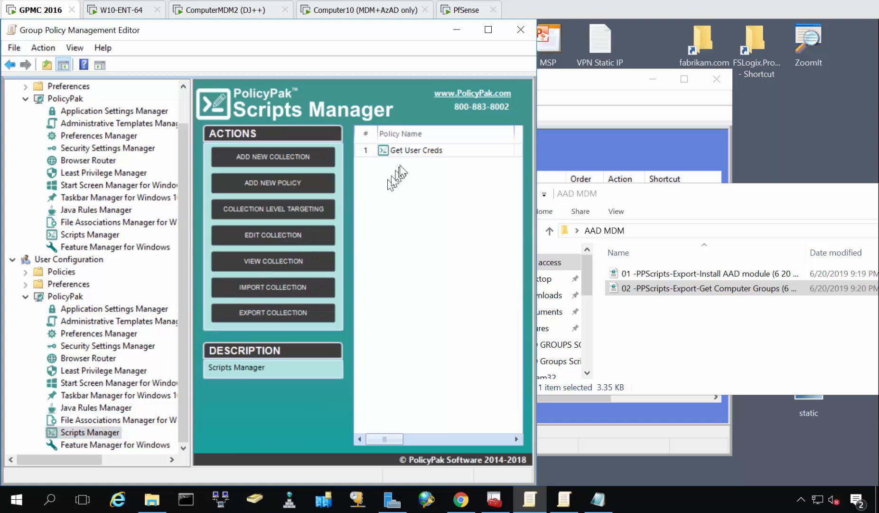
left_click_drag(418, 156, 644, 331)
key("F2")
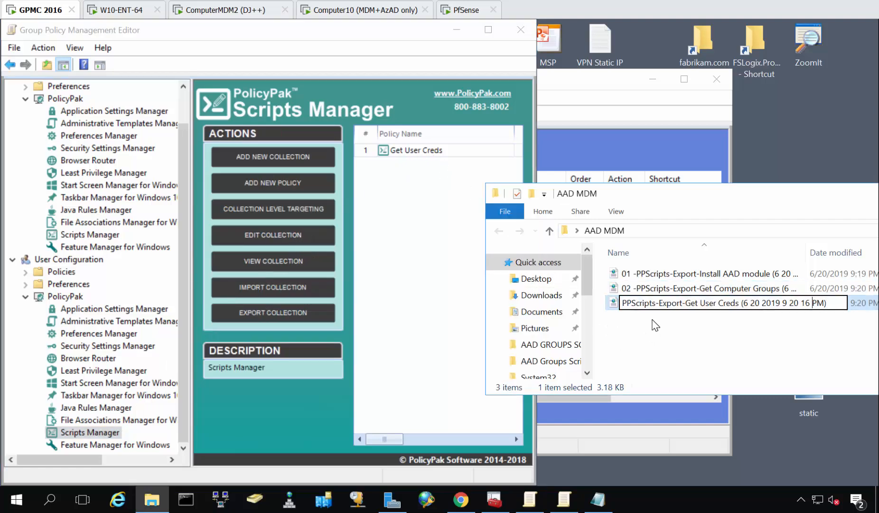
key("Home")
type("03 -")
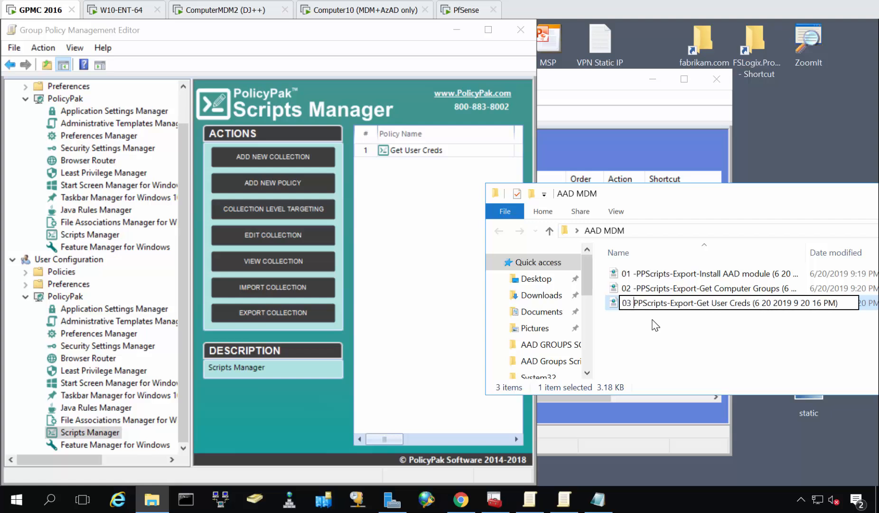
key("Return")
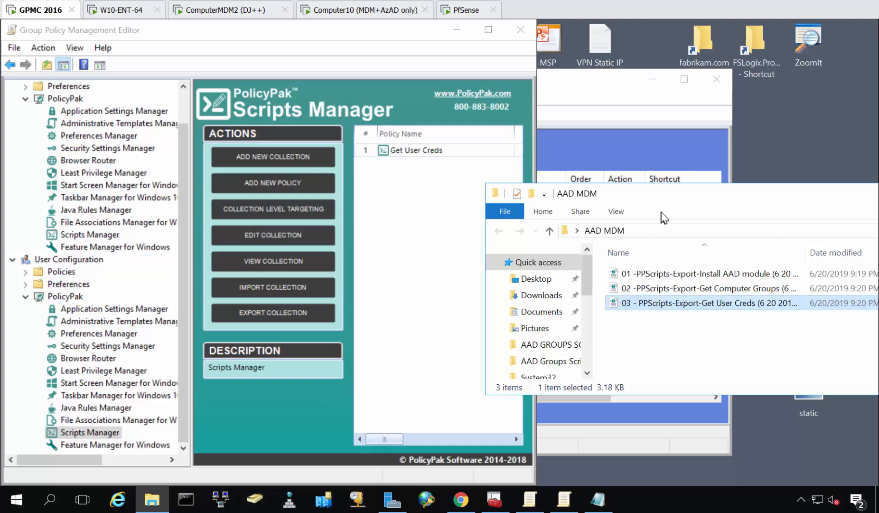
left_click_drag(665, 193, 710, 261)
left_click(594, 91)
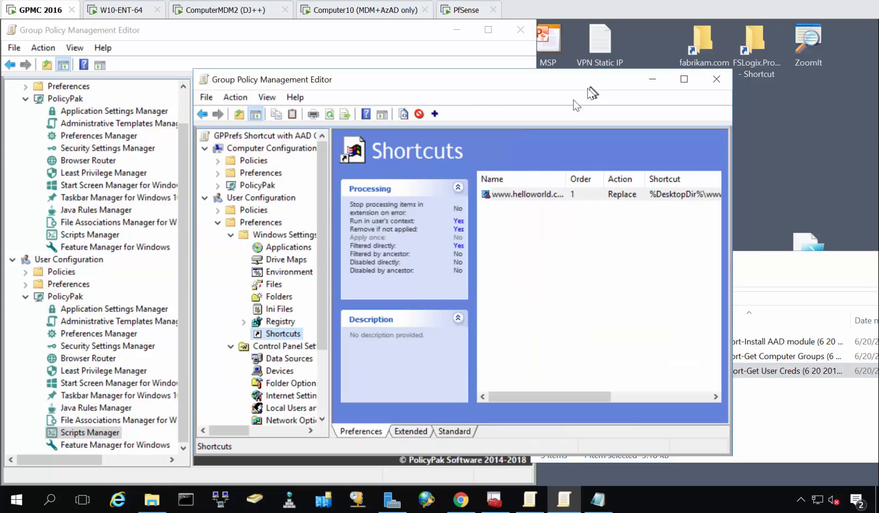
left_click_drag(516, 195, 759, 415)
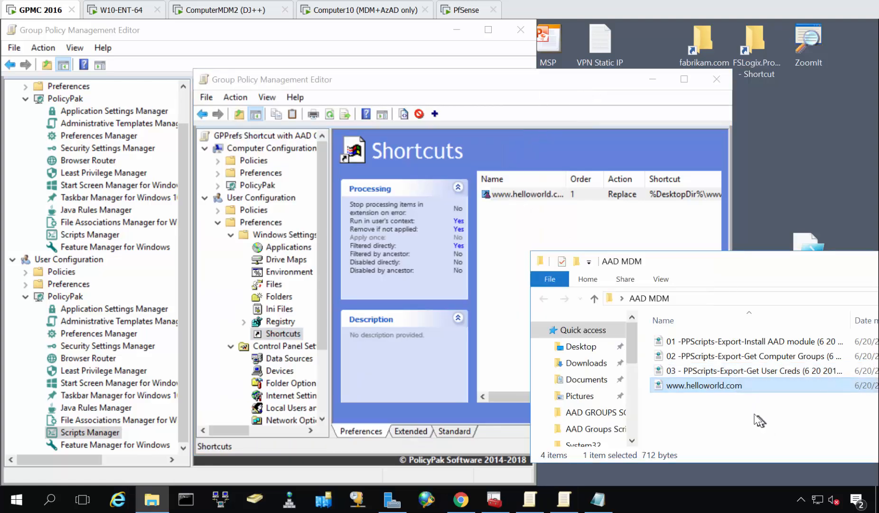
key("F2")
key("Home")
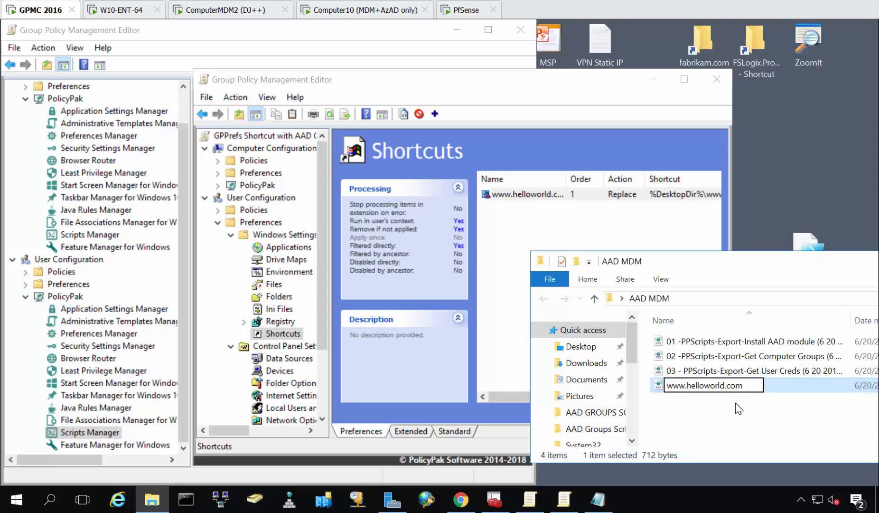
type("04 -")
key("Return")
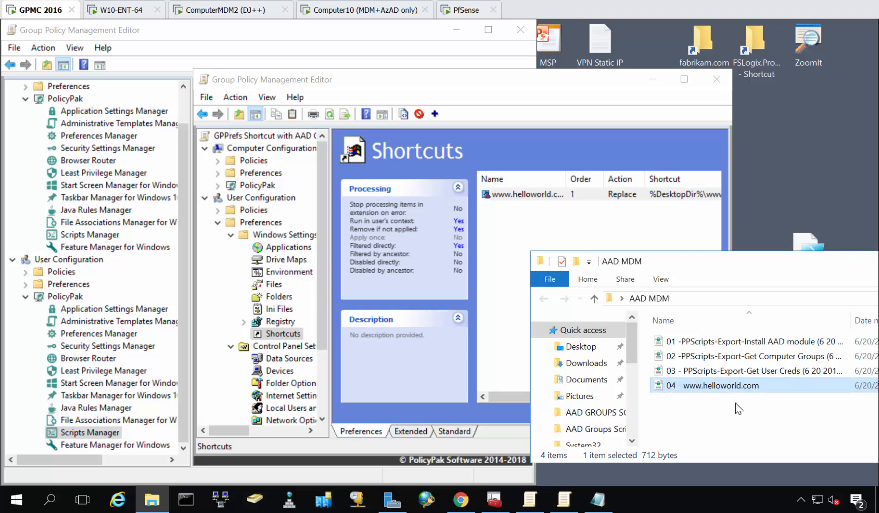
left_click(536, 218)
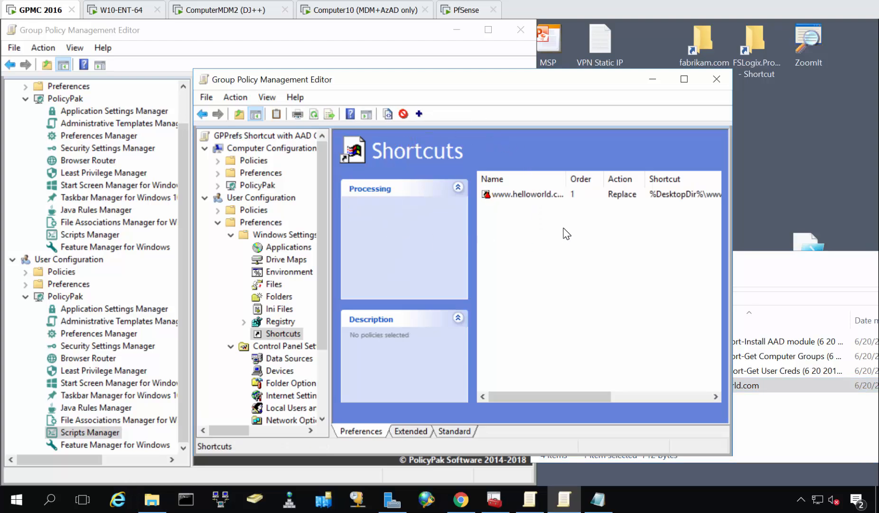
double_click(538, 194)
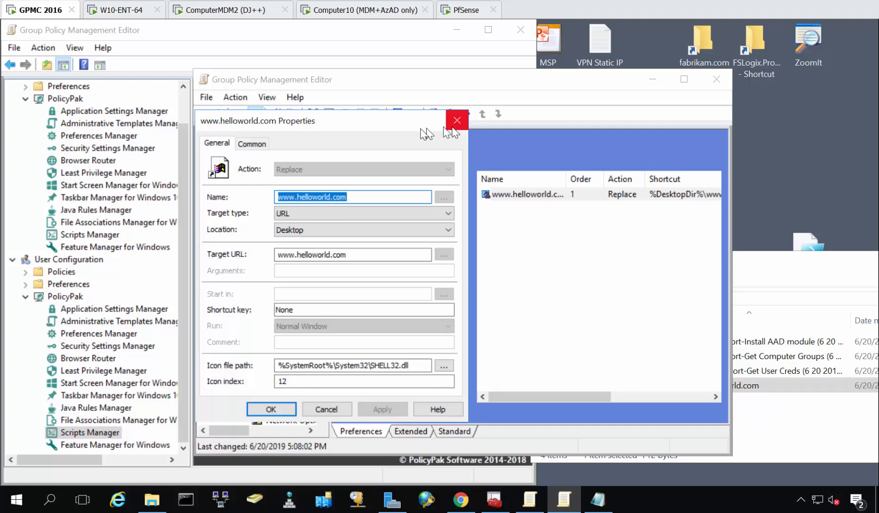
left_click_drag(348, 124, 451, 111)
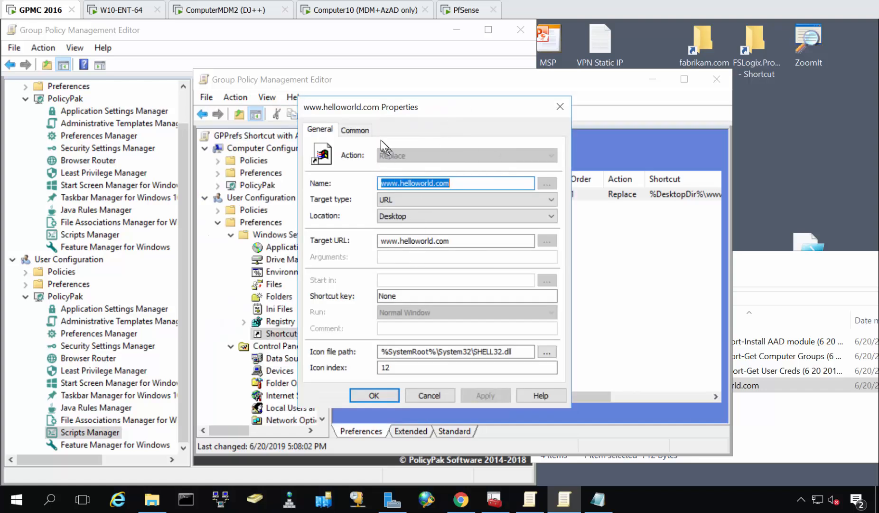
left_click(357, 132)
left_click(516, 219)
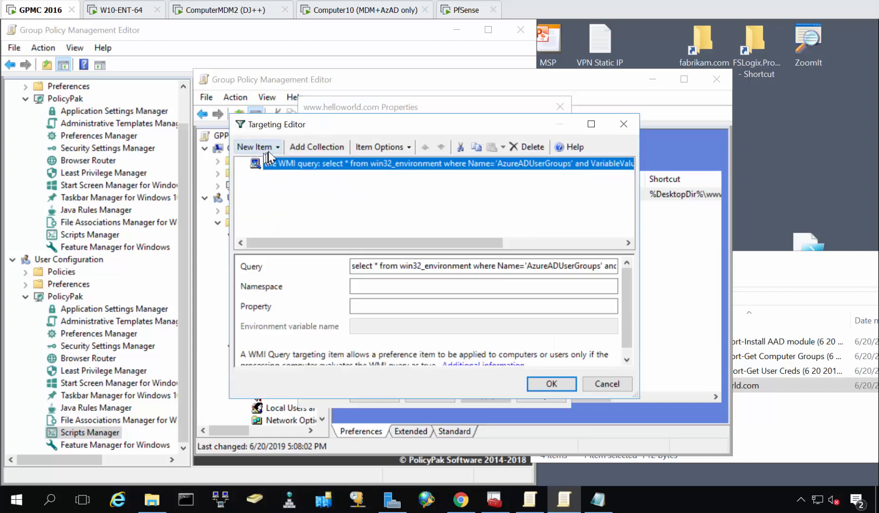
Examine the available targeting item types and the shortcut's WMI query, and close the dialogs without changes.
left_click(268, 150)
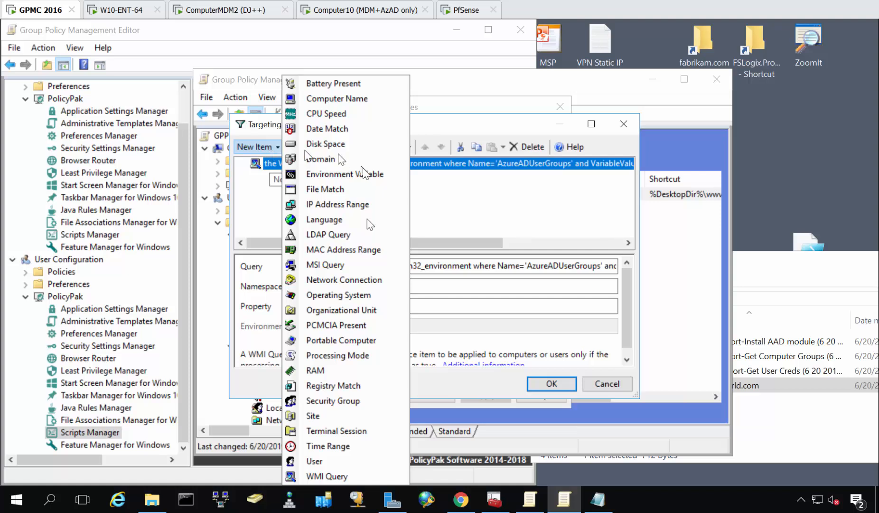
left_click(518, 265)
left_click_drag(552, 266, 583, 266)
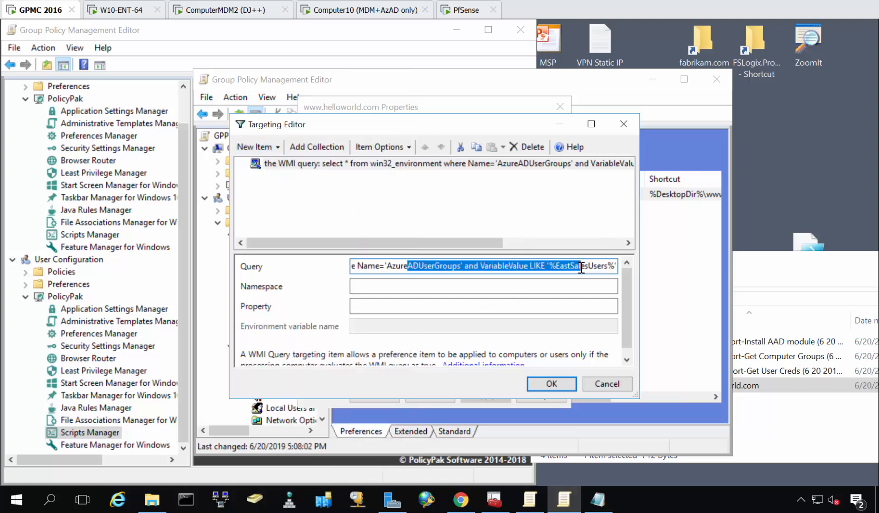
left_click(581, 267)
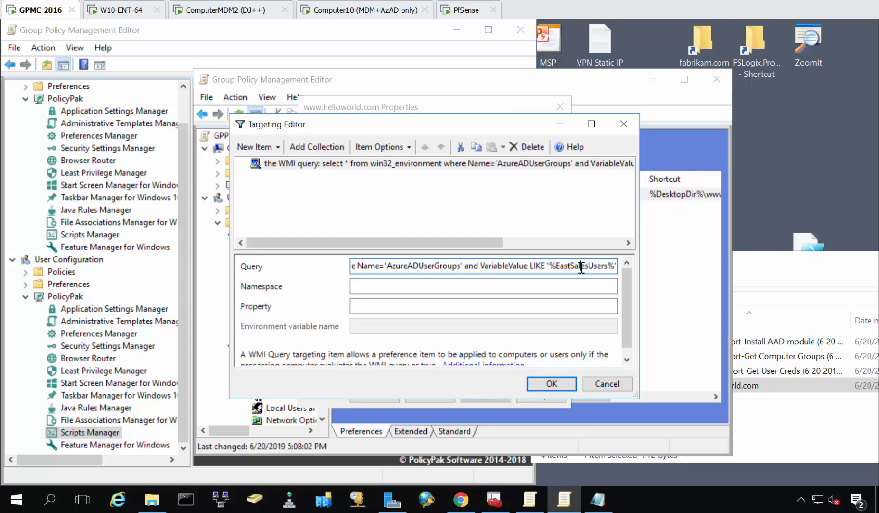
key("Escape")
key("Escape")
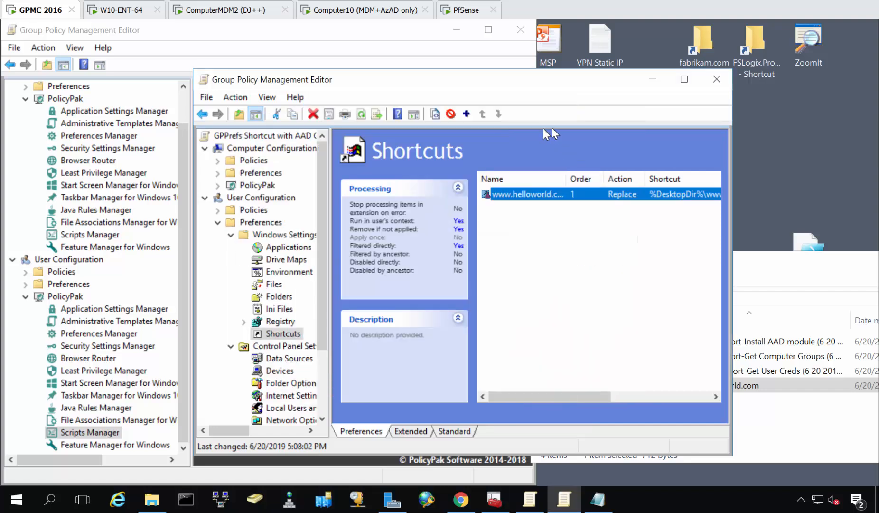
Minimize both Group Policy Management Editor windows, leaving the AAD MDM folder open on the desktop.
left_click(651, 80)
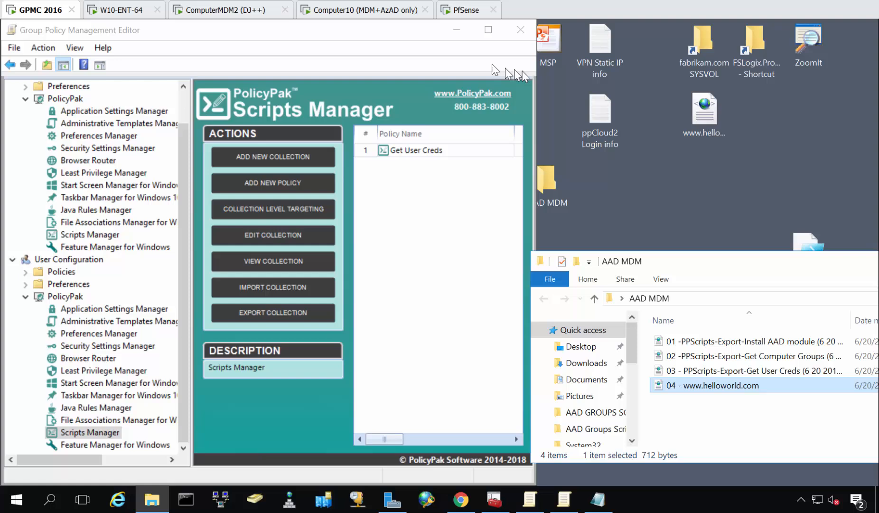
left_click(457, 31)
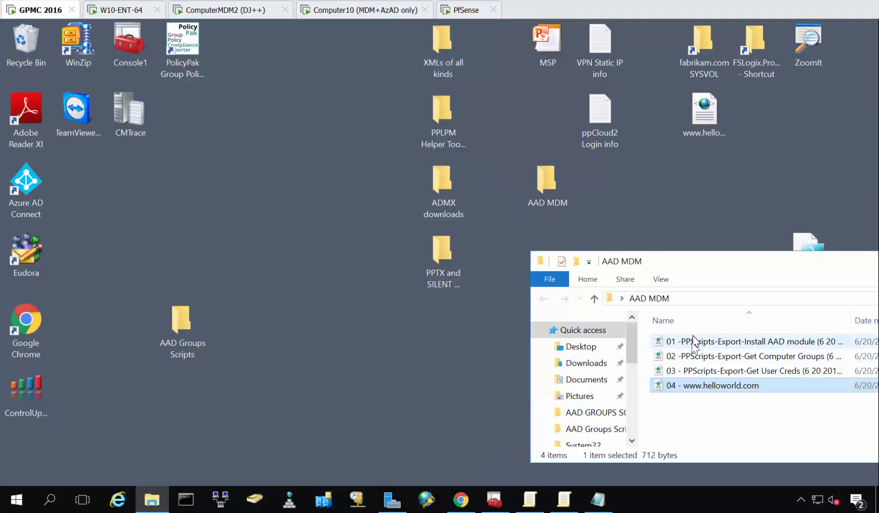
left_click(303, 401)
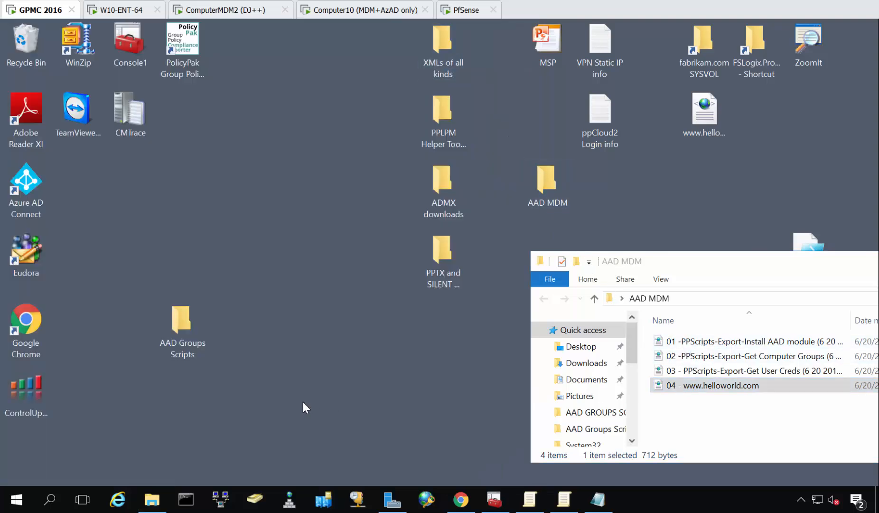
Launch the PolicyPak Exporter Tool from the installed PolicyPak programs.
key("super")
scroll(112, 313, "down", 5)
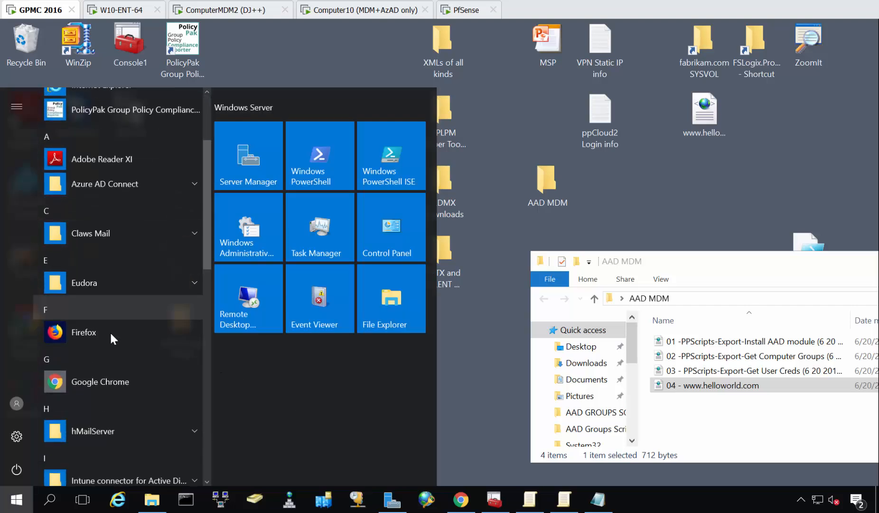
scroll(110, 335, "down", 4)
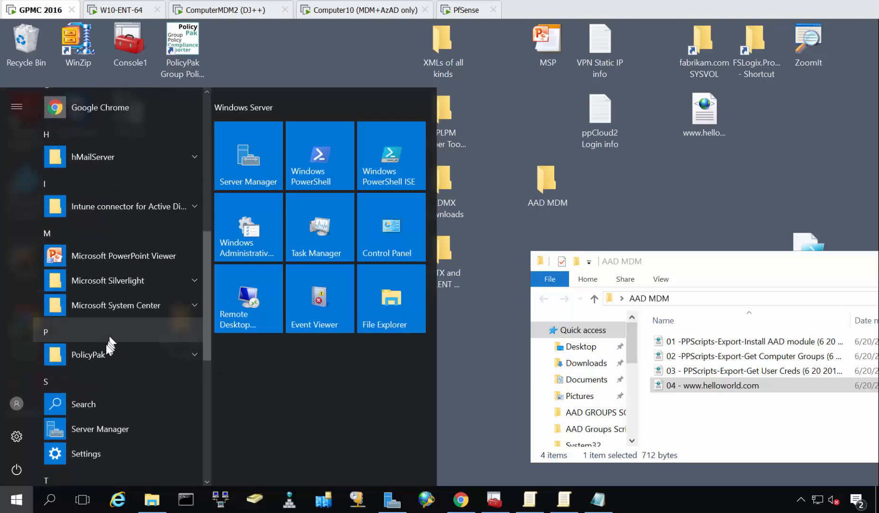
left_click(106, 352)
scroll(105, 351, "down", 3)
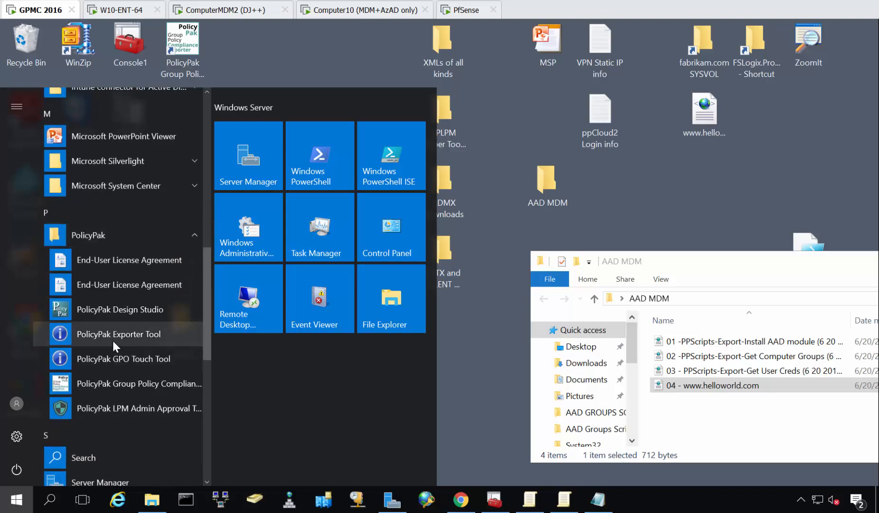
left_click(117, 334)
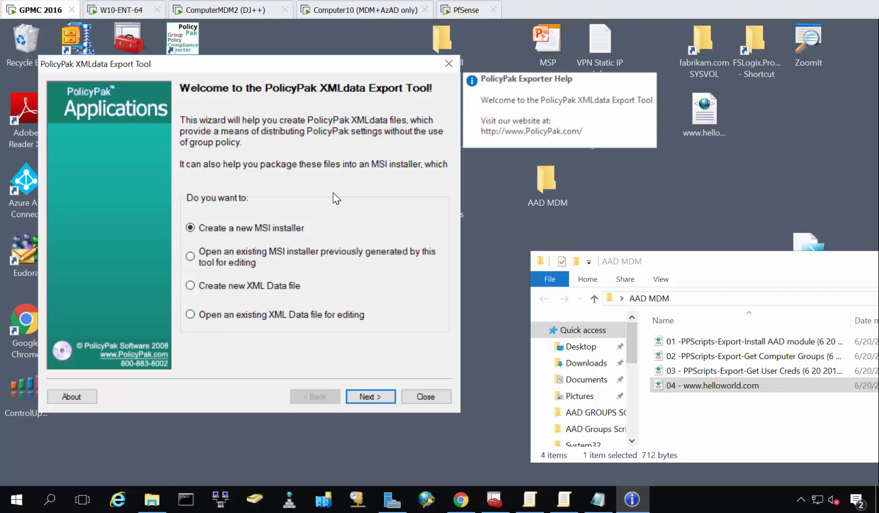
Start a new MSI installer and add all four numbered XML files from the AAD MDM folder to it.
key("Return")
left_click(411, 360)
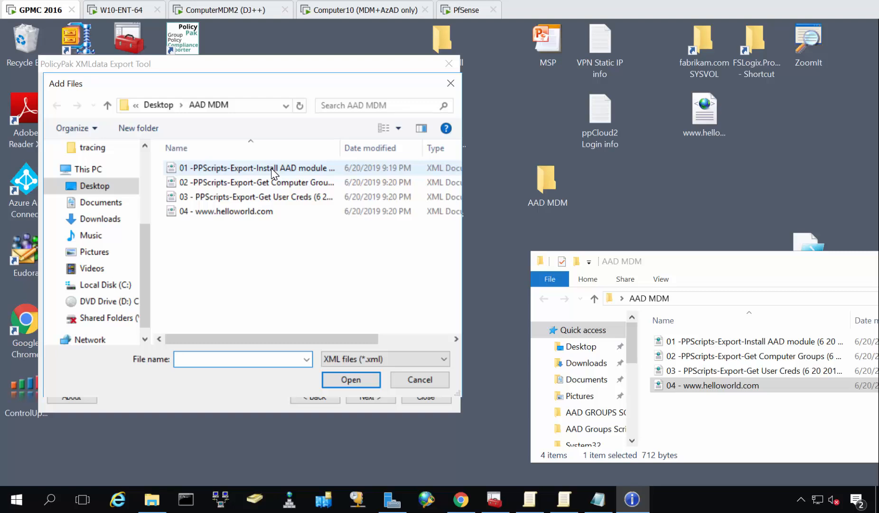
left_click(240, 171)
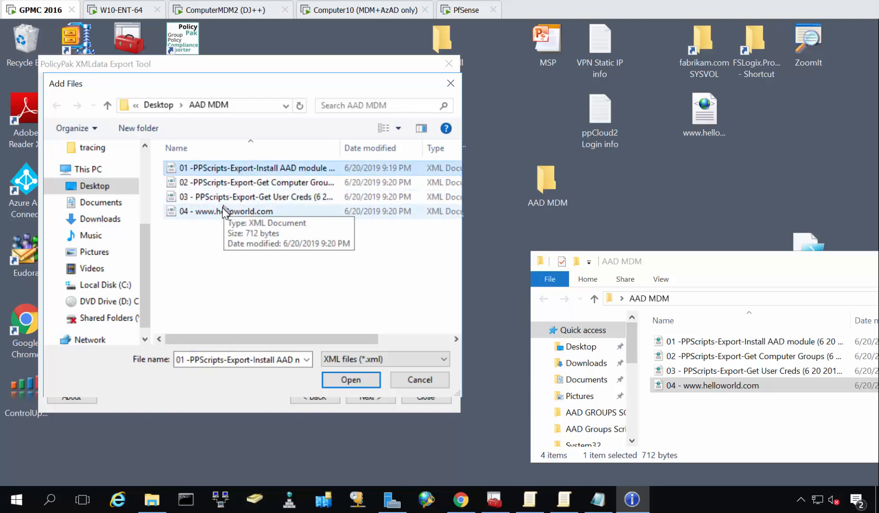
left_click(222, 209, "shift")
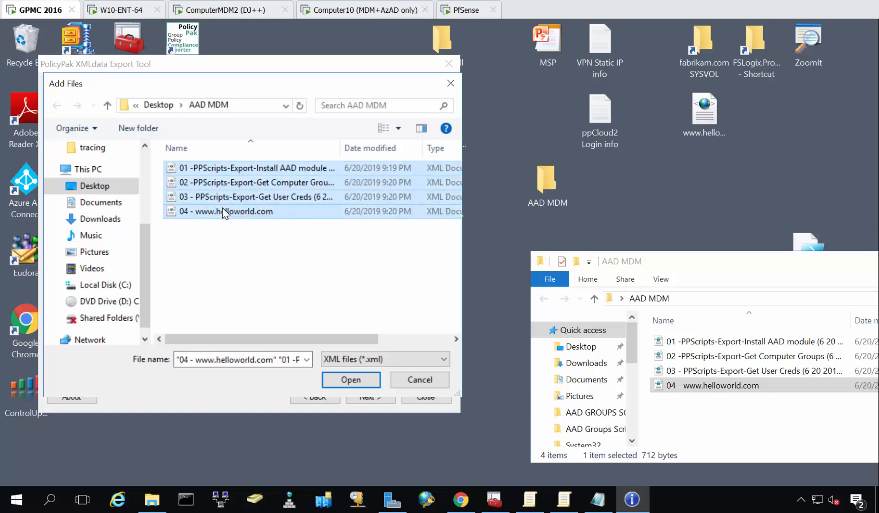
left_click(350, 380)
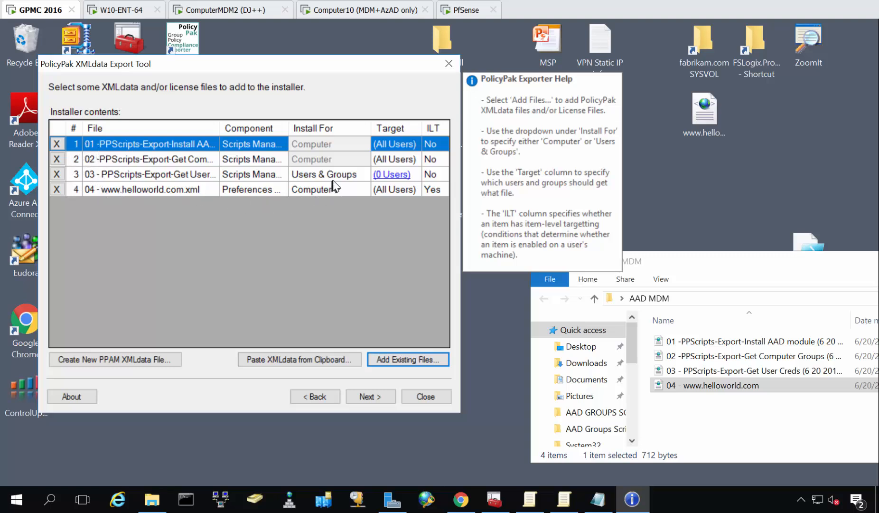
Set the "03 - PPScripts-Export-Get User Creds" file to install for Computer and continue to the installer properties.
left_click(363, 175)
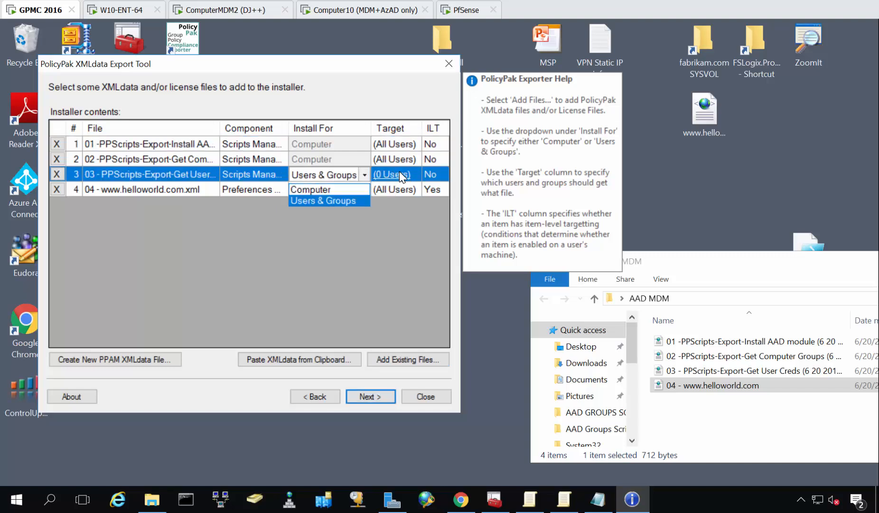
left_click(336, 190)
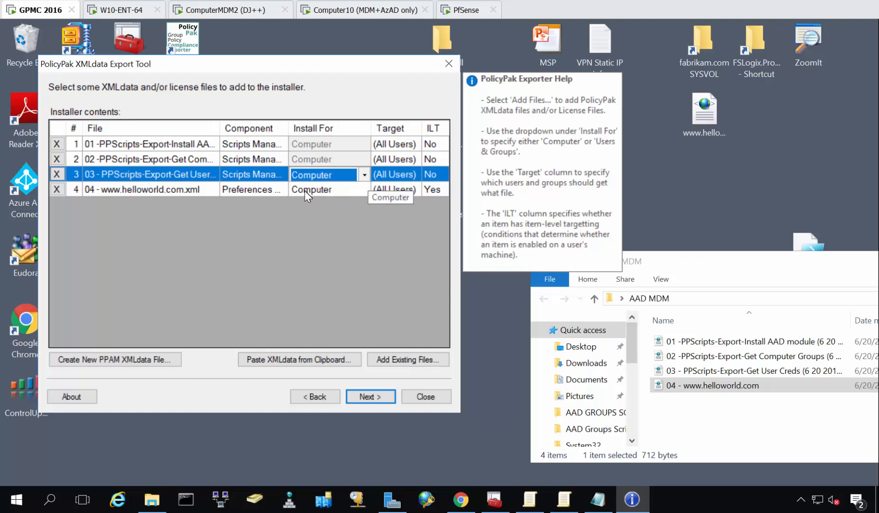
left_click(368, 396)
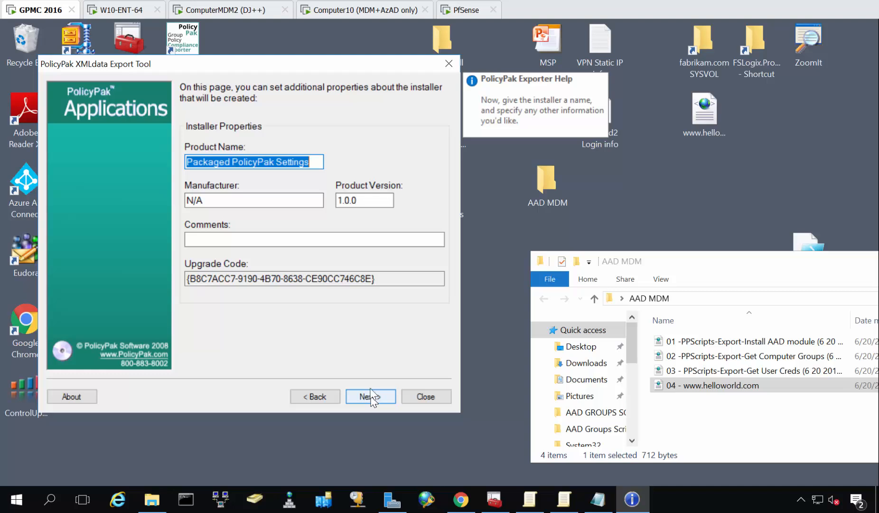
Set the installer's product name to "Packaged MDM and Azure AD Check" and accept the installer properties.
key("End")
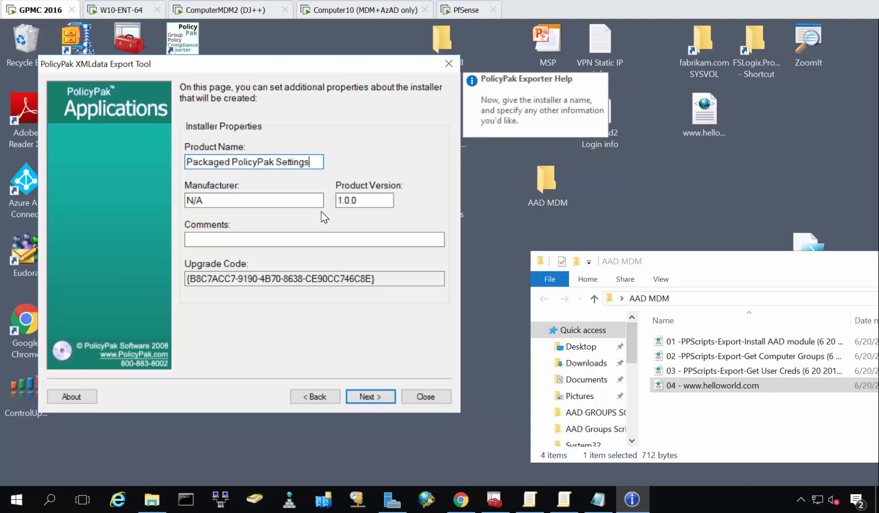
key("ctrl+shift+Left")
key("ctrl+shift+Left")
type("MDM an")
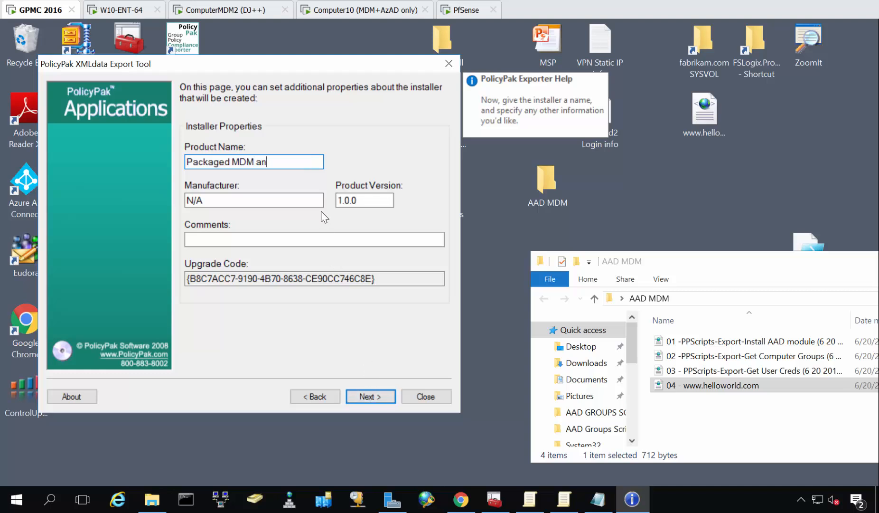
type("d Azure AD Check")
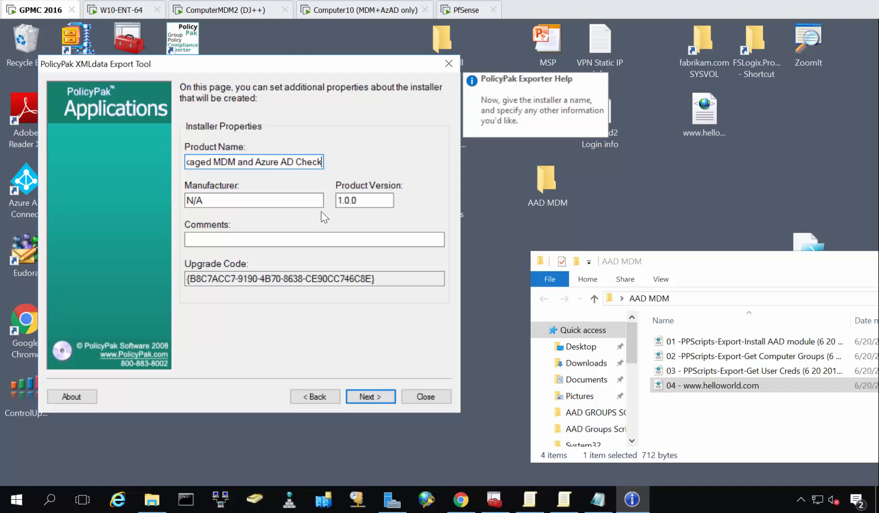
key("Return")
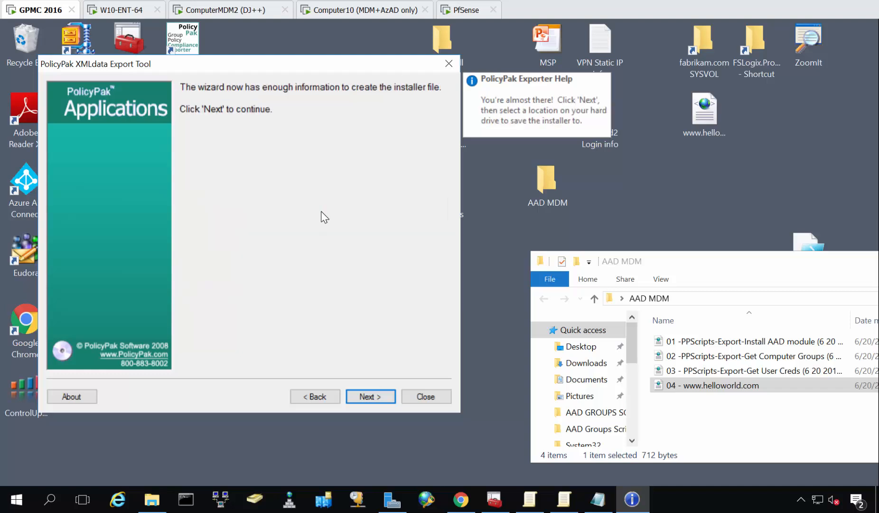
Save the MSI in the AAD MDM folder as "PolicyPak Azure AD Group Demo".
key("Return")
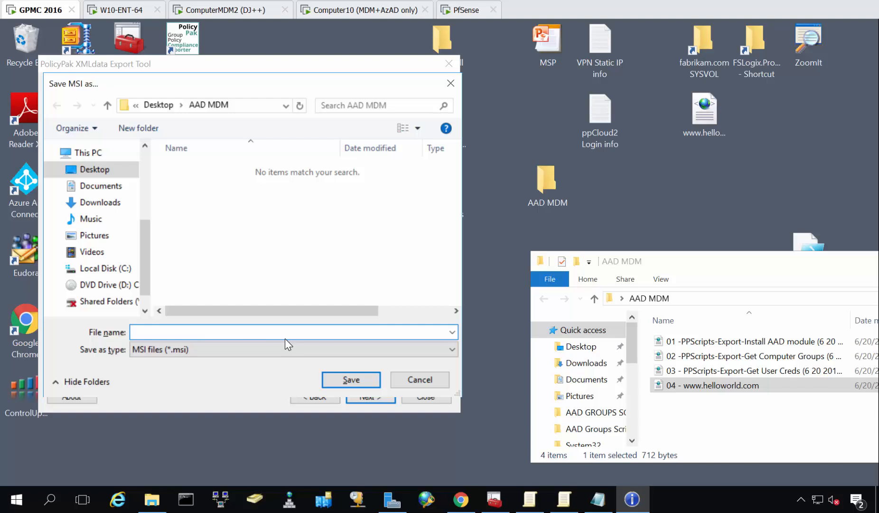
type("PolicyPak Azure AD Gr")
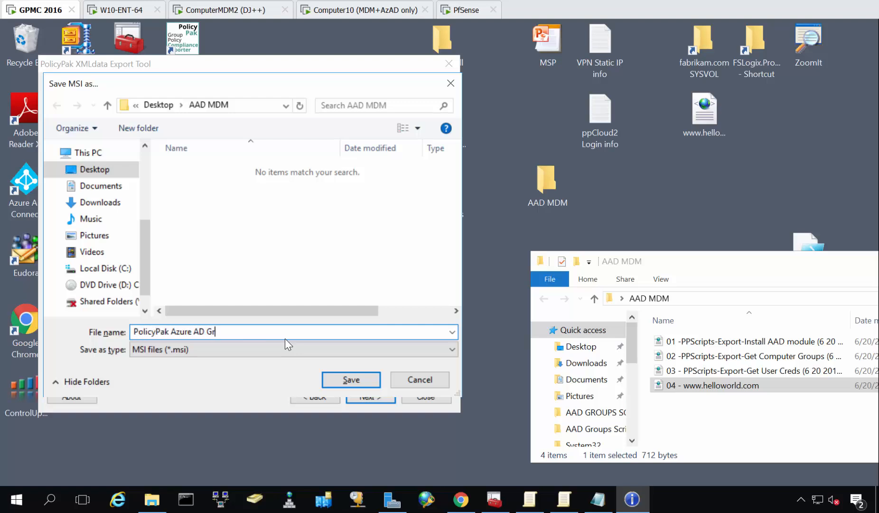
type("oup T")
key("BackSpace")
type("Demo")
key("Return")
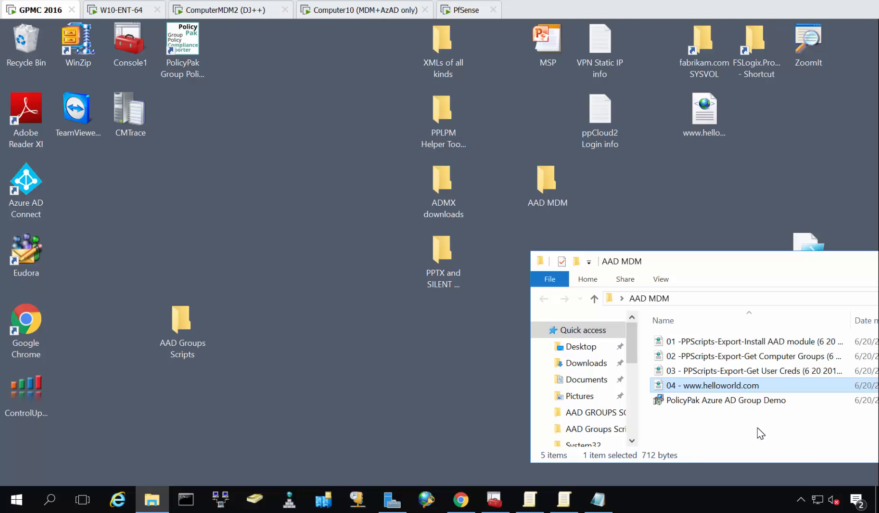
Select the new MSI file, then check the PolicyPak MDM Licenses entry among the installed programs on Computer10.
left_click(719, 403)
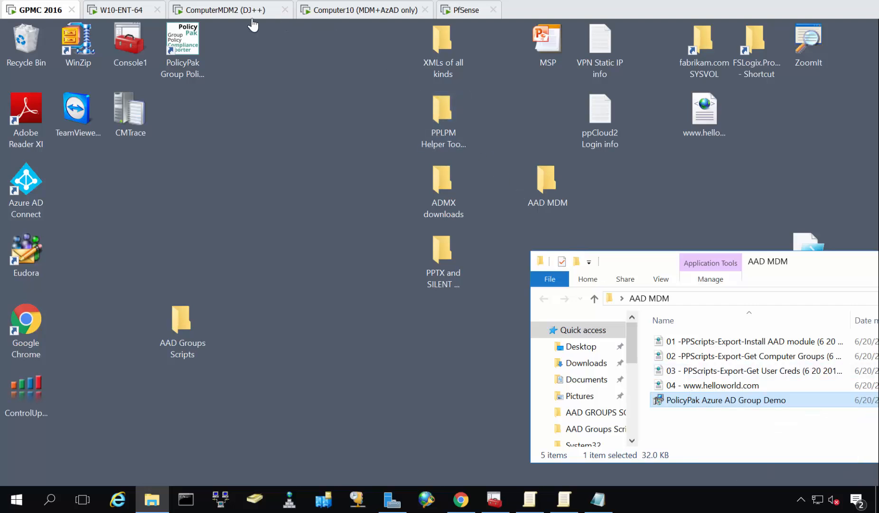
left_click(724, 402)
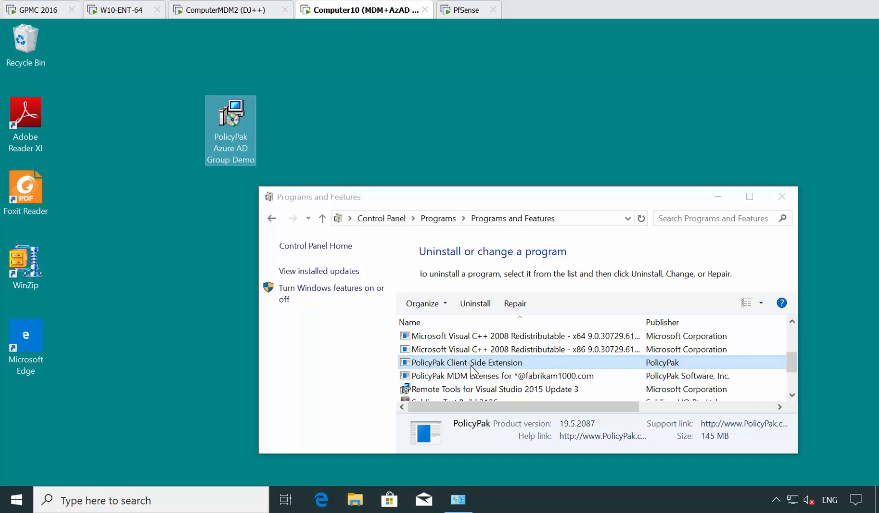
left_click(461, 376)
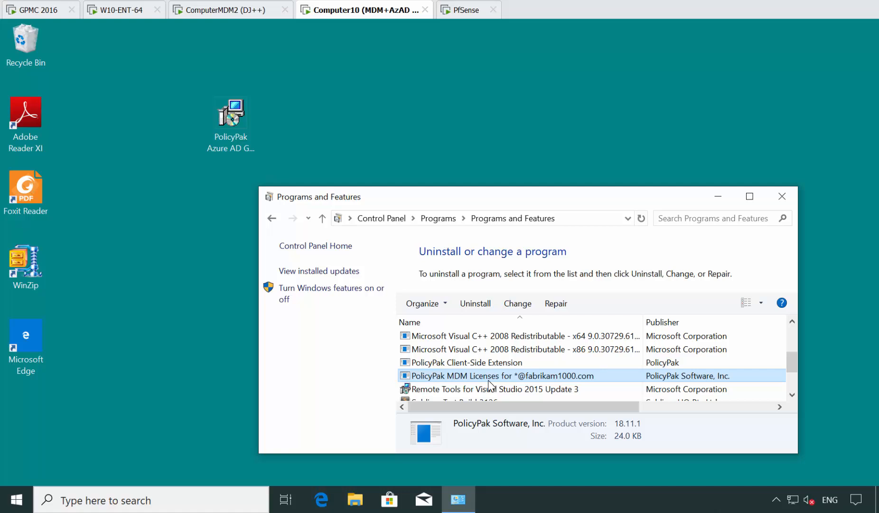
Run the PolicyPak Azure AD Group Demo installer on Computer10, authorizing it with the local admin account and its password.
double_click(233, 120)
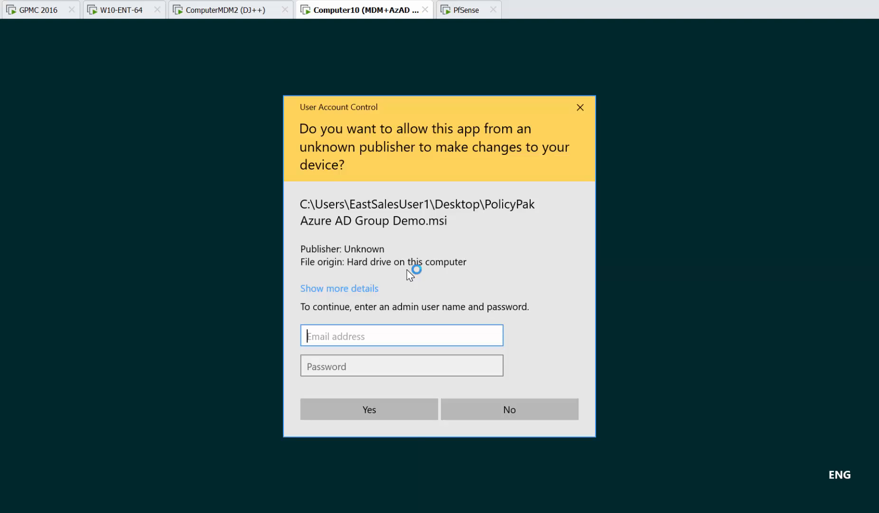
type(".\\admin")
key("Tab")
type("********")
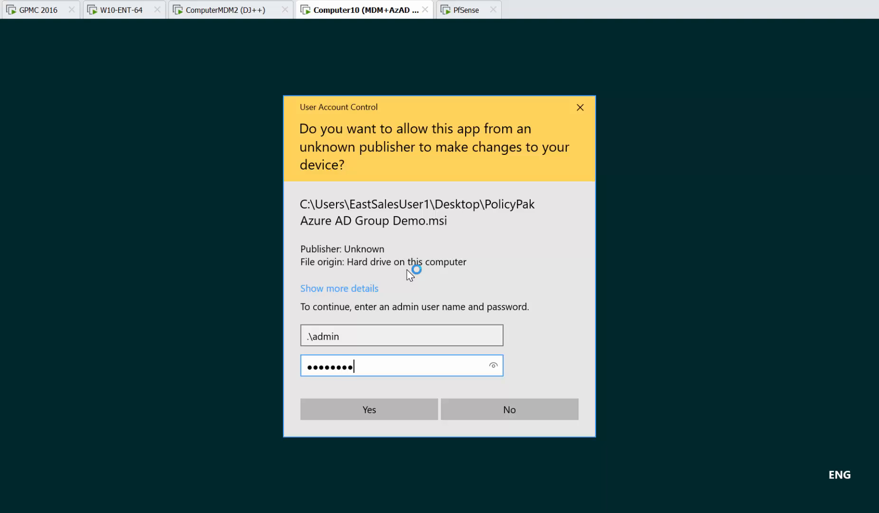
key("Return")
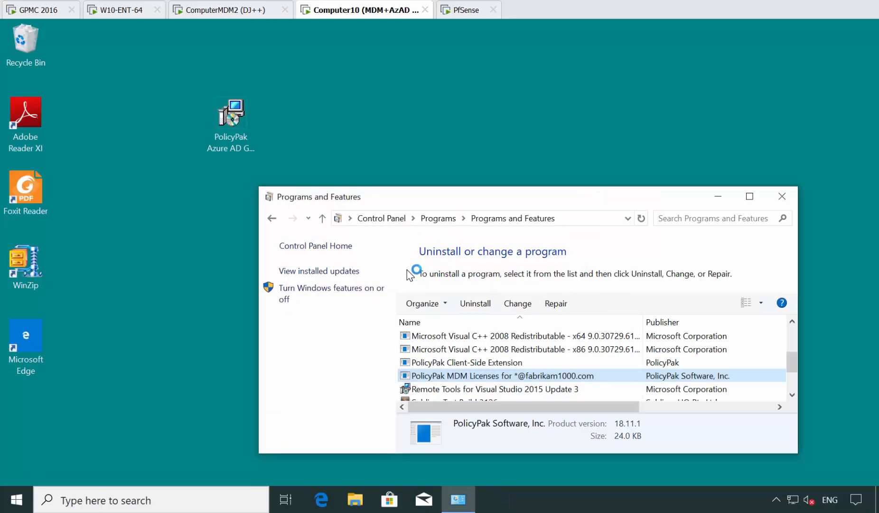
Open a command prompt, list the environment variables with "set", review the group variables, and close the window.
key("super+r")
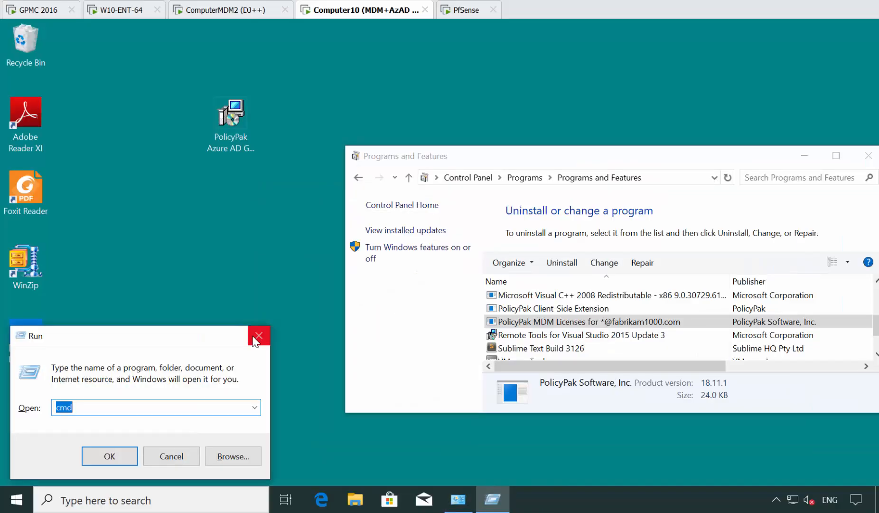
key("Return")
type("set")
key("Return")
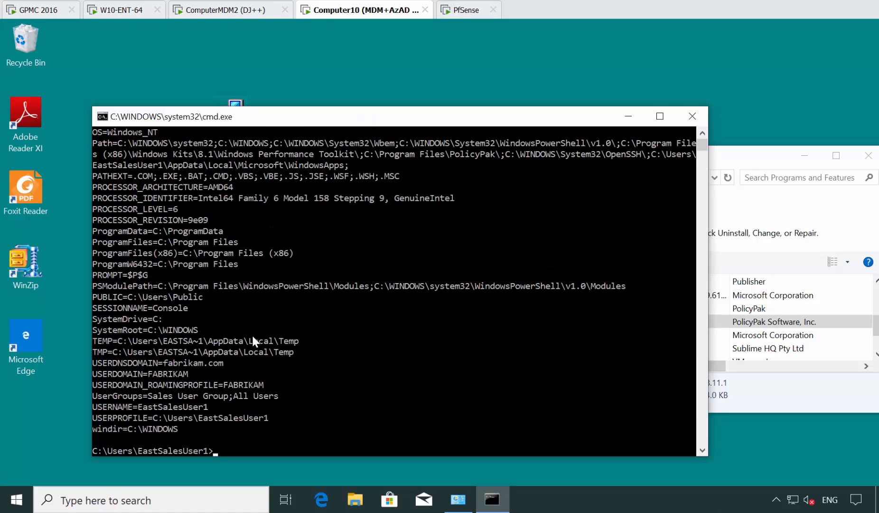
scroll(387, 226, "up", 6)
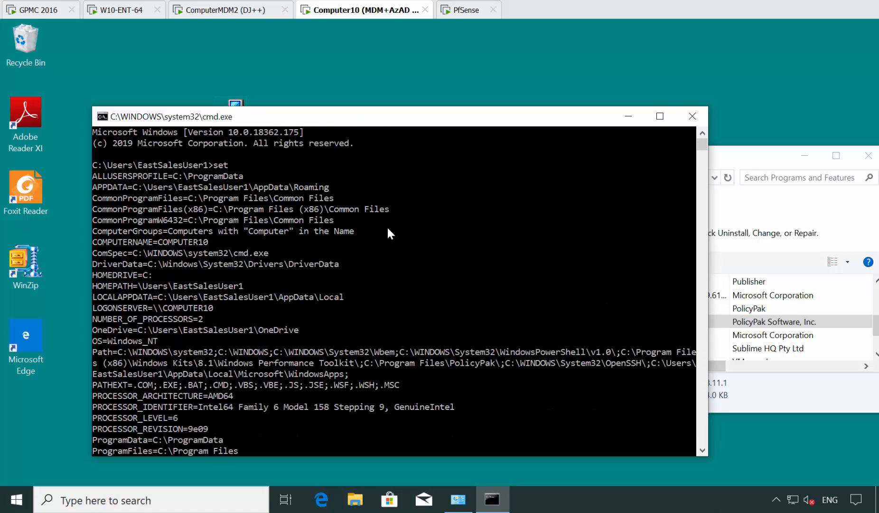
left_click(691, 116)
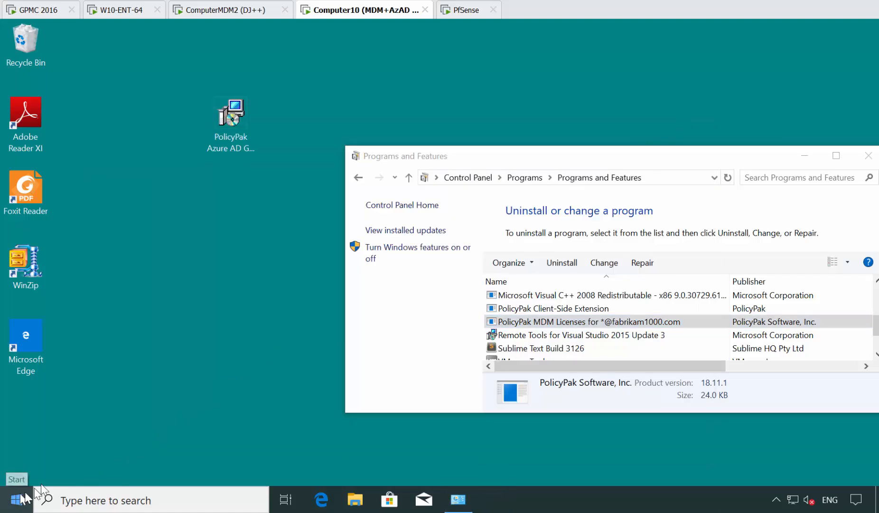
Sign out of Windows on Computer10 and sign back in with the account password.
key("super+x")
mouse_move(68, 456)
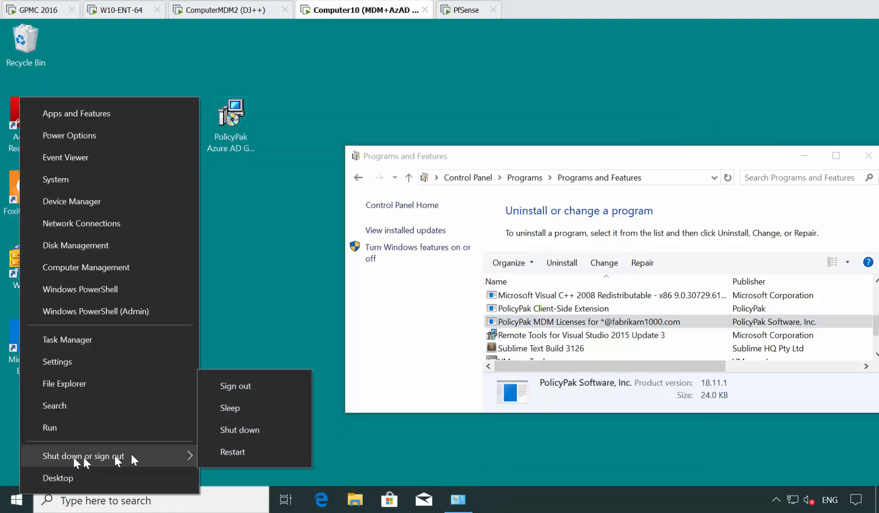
left_click(246, 387)
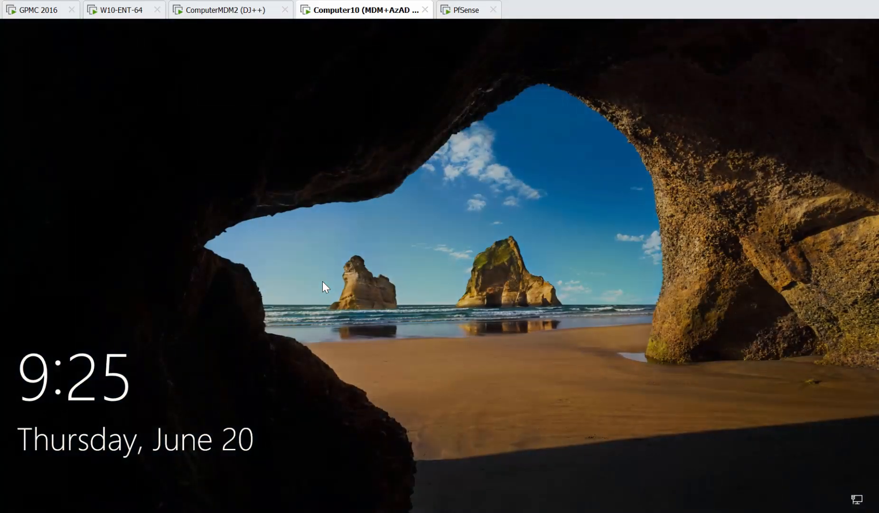
left_click(323, 282)
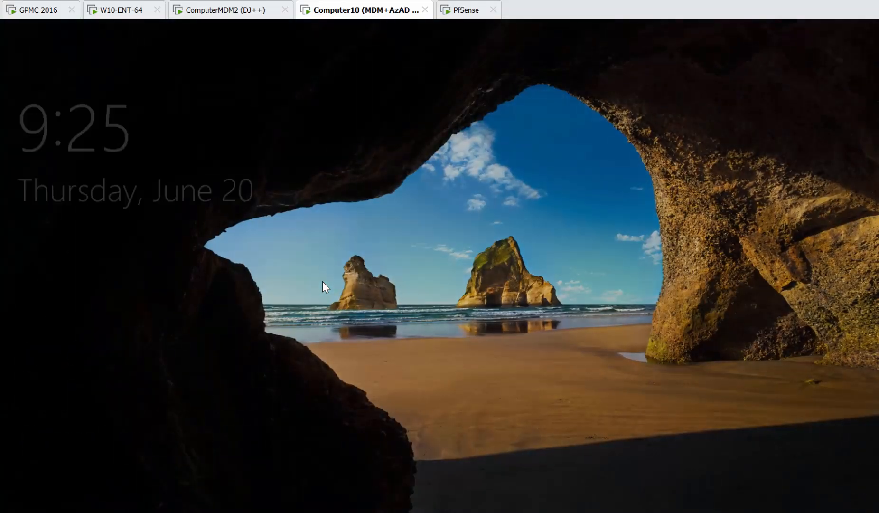
type("•")
key("Return")
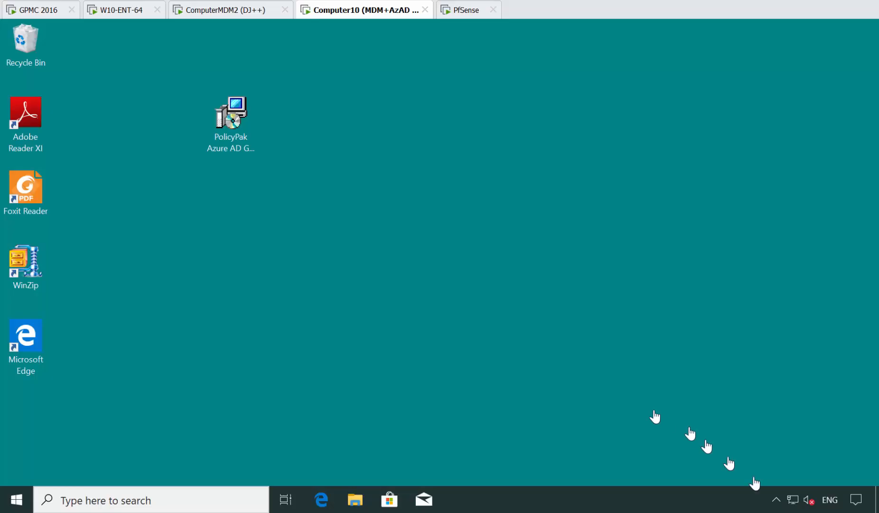
List the environment variables with "set" in a new command prompt, review the group variables, and move the window off the desktop icons.
key("super+r")
key("Return")
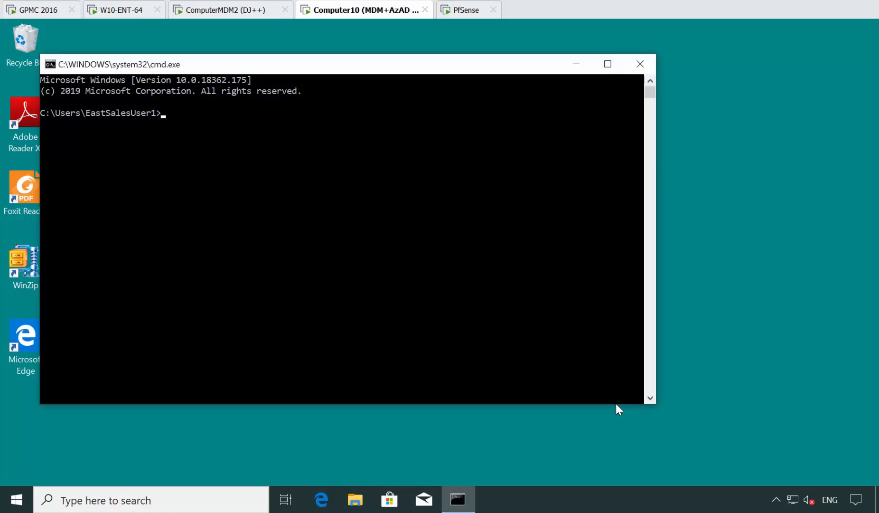
type("set")
key("Return")
scroll(382, 343, "up", 6)
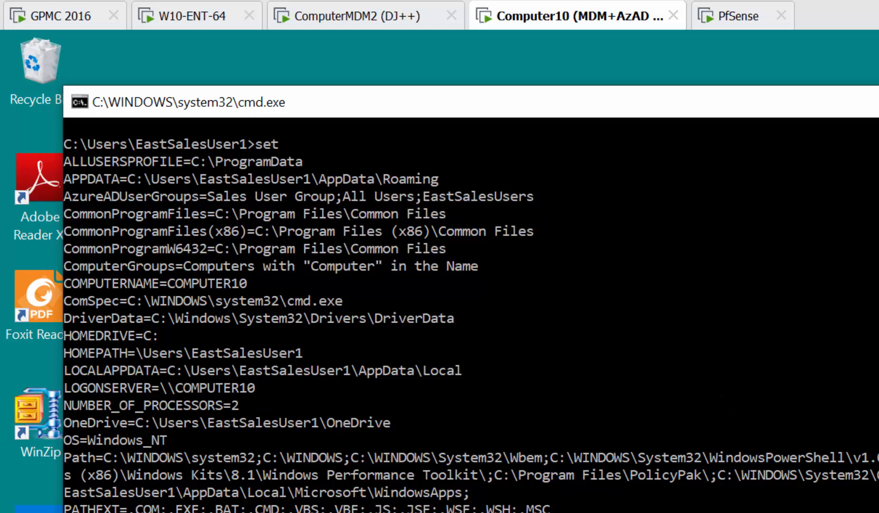
left_click_drag(527, 114, 724, 97)
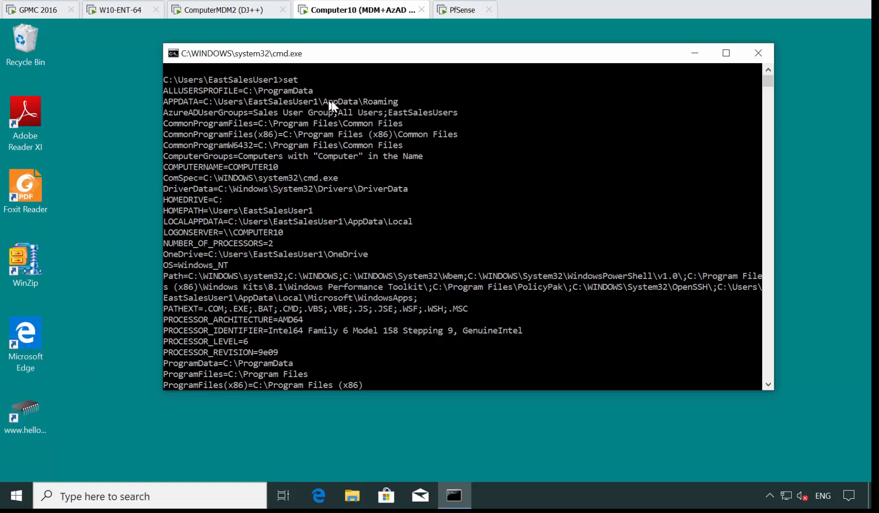
Highlight the EastSalesUsers group in the AzureADUserGroups line of the output, and clear the highlight.
left_click(399, 109)
left_click_drag(399, 108, 446, 119)
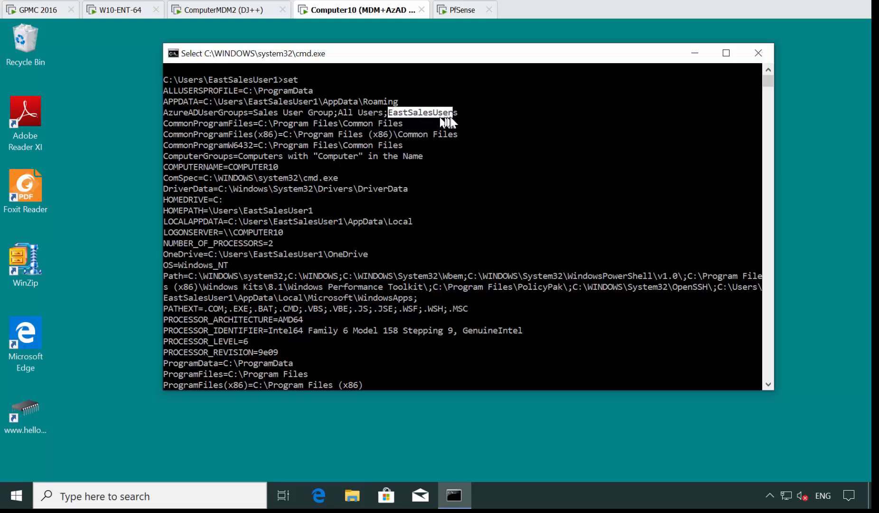
left_click(448, 116)
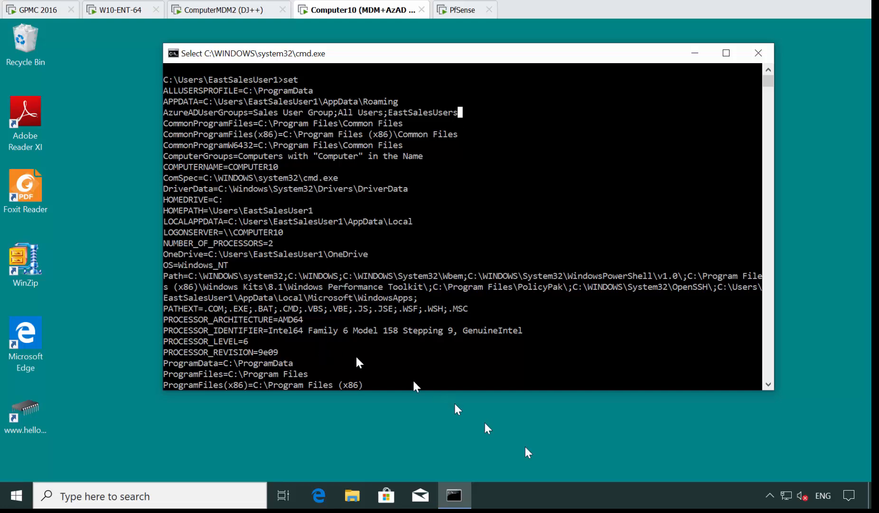
End the current Windows session on Computer10 and log on again to the same account with its password.
right_click(17, 495)
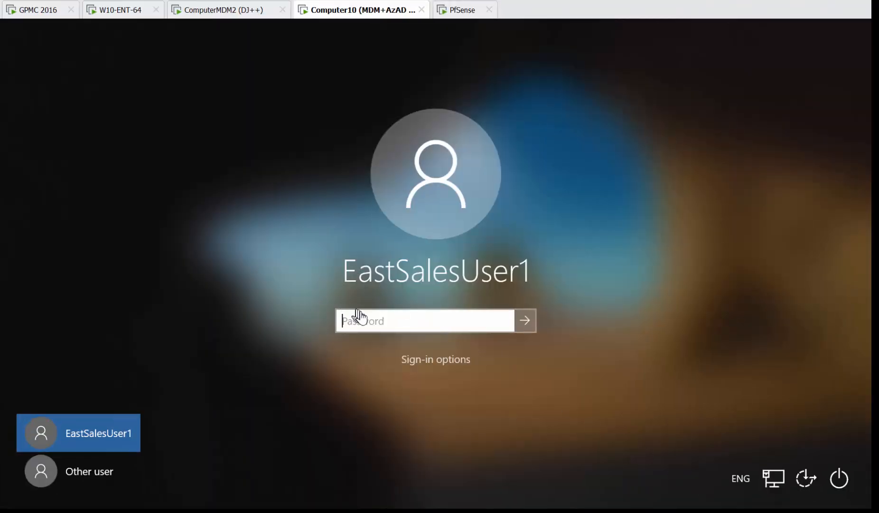
type("P")
key("Return")
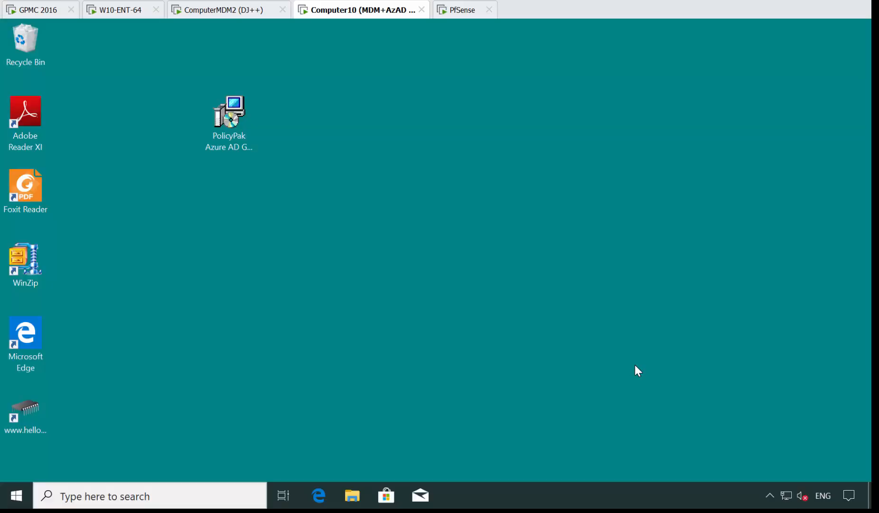
Open a command prompt, list the environment variables with "set", and examine the Azure AD computer and user group variables.
key("super+r")
key("Return")
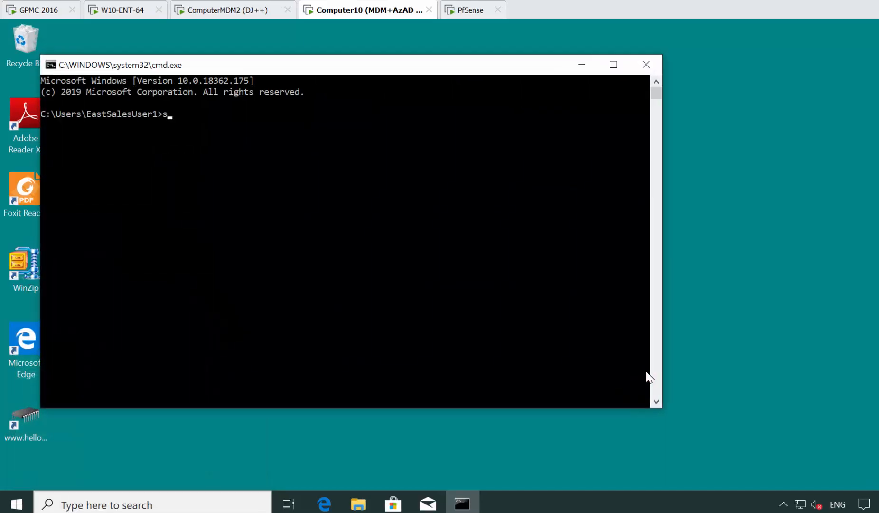
type("set")
key("Return")
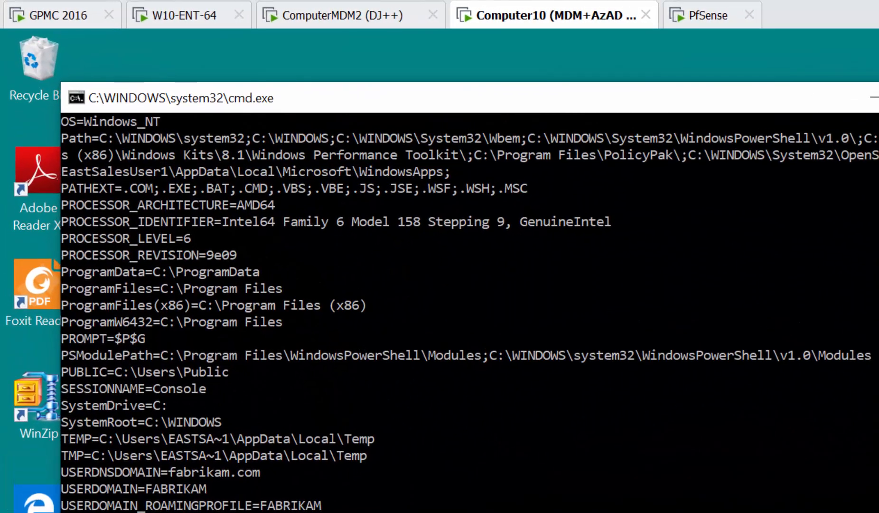
scroll(584, 300, "up", 7)
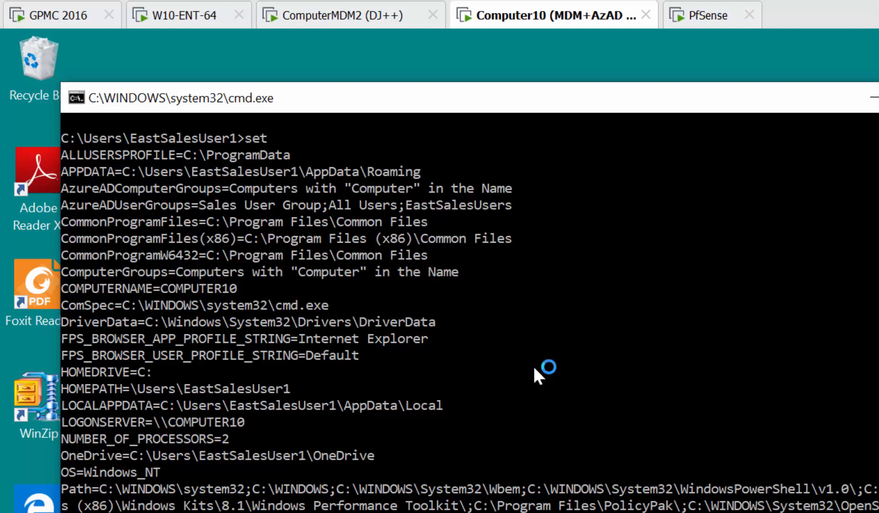
scroll(535, 373, "down", 7)
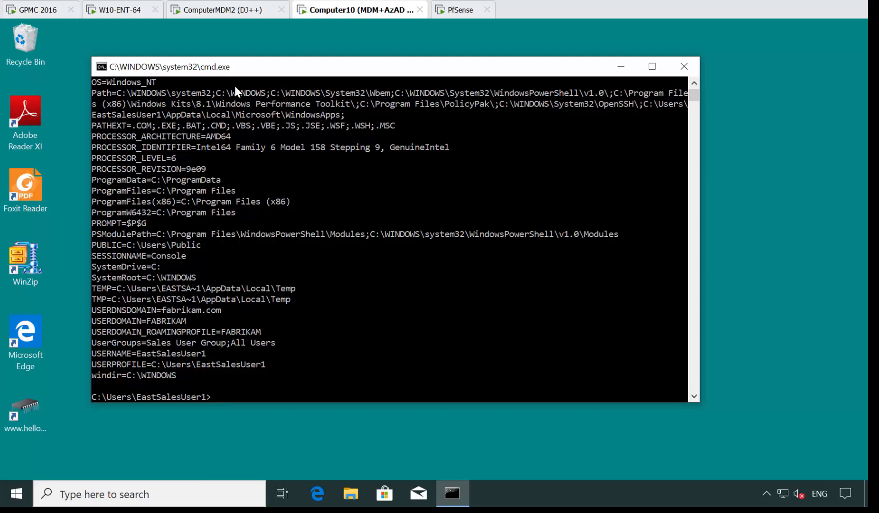
scroll(261, 181, "up", 5)
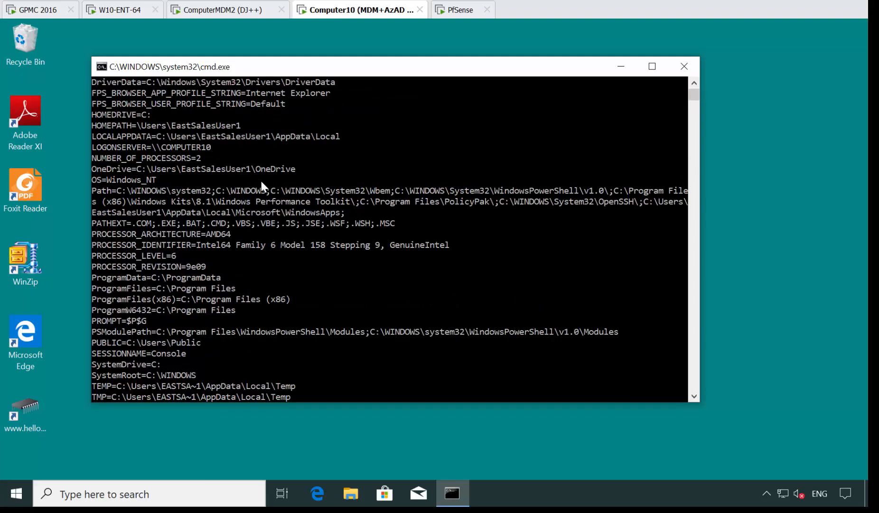
scroll(261, 182, "up", 3)
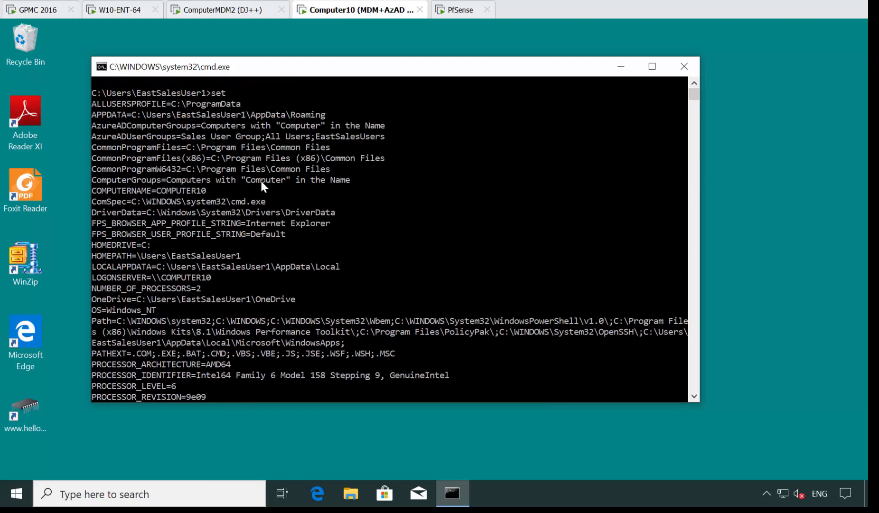